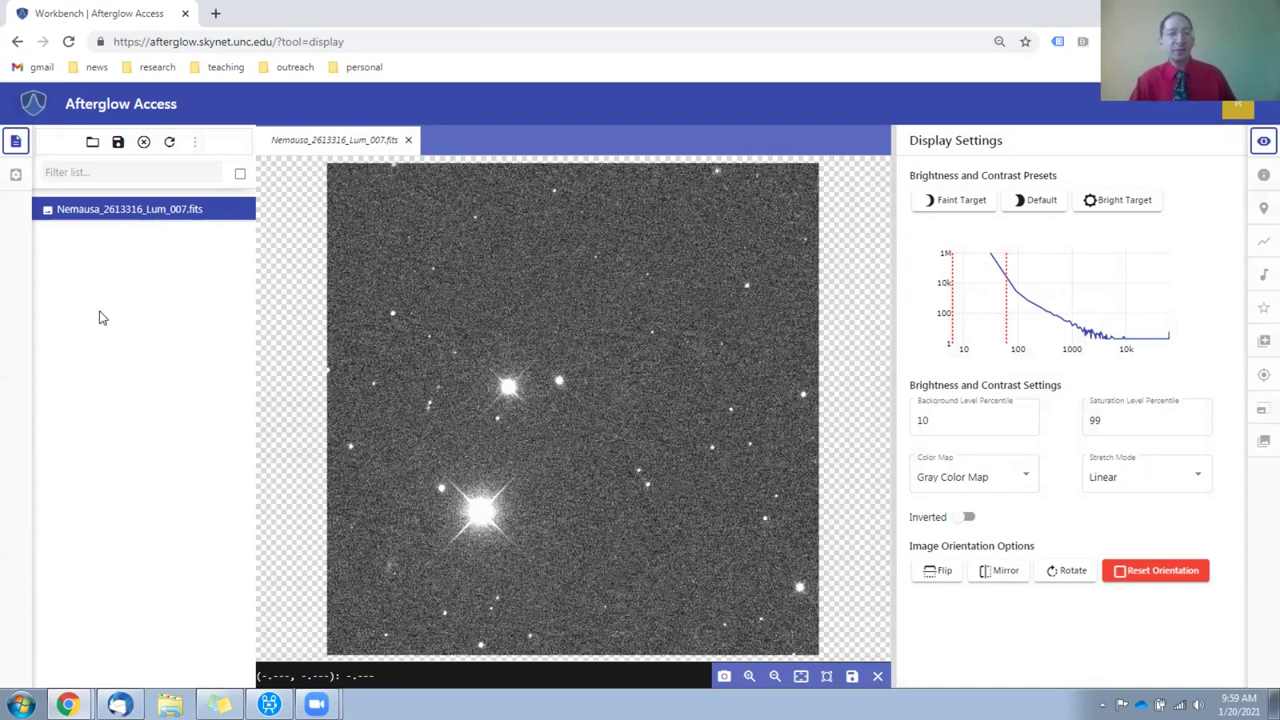
# Step: Look inside the Skynet Robotic Telescope Network folder among the available image files
pyautogui.click(91, 145)
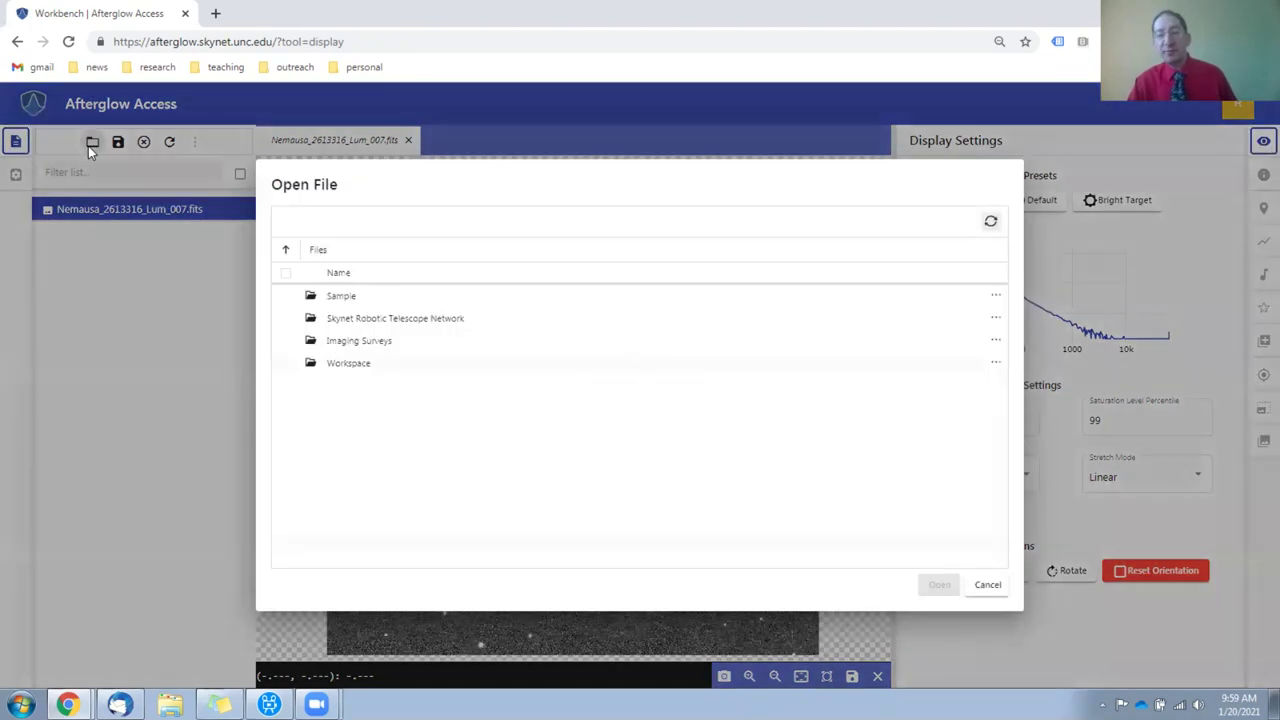
pyautogui.click(415, 328)
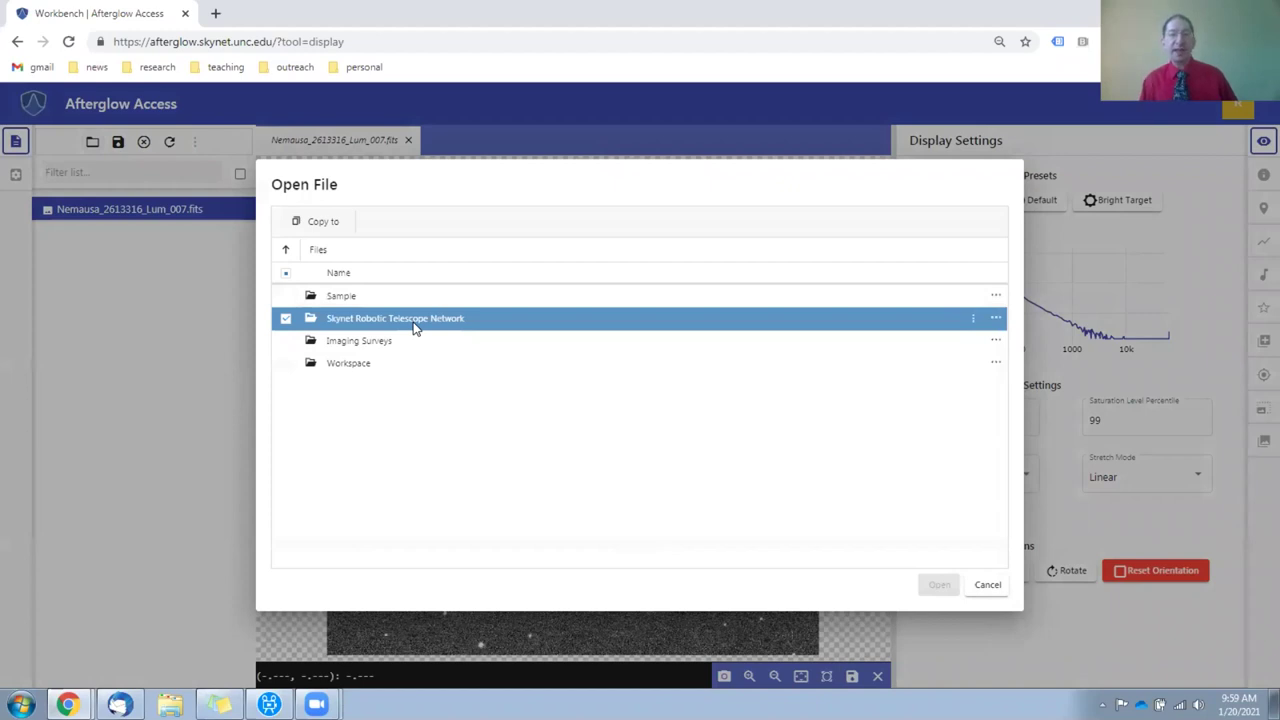
pyautogui.doubleClick(415, 328)
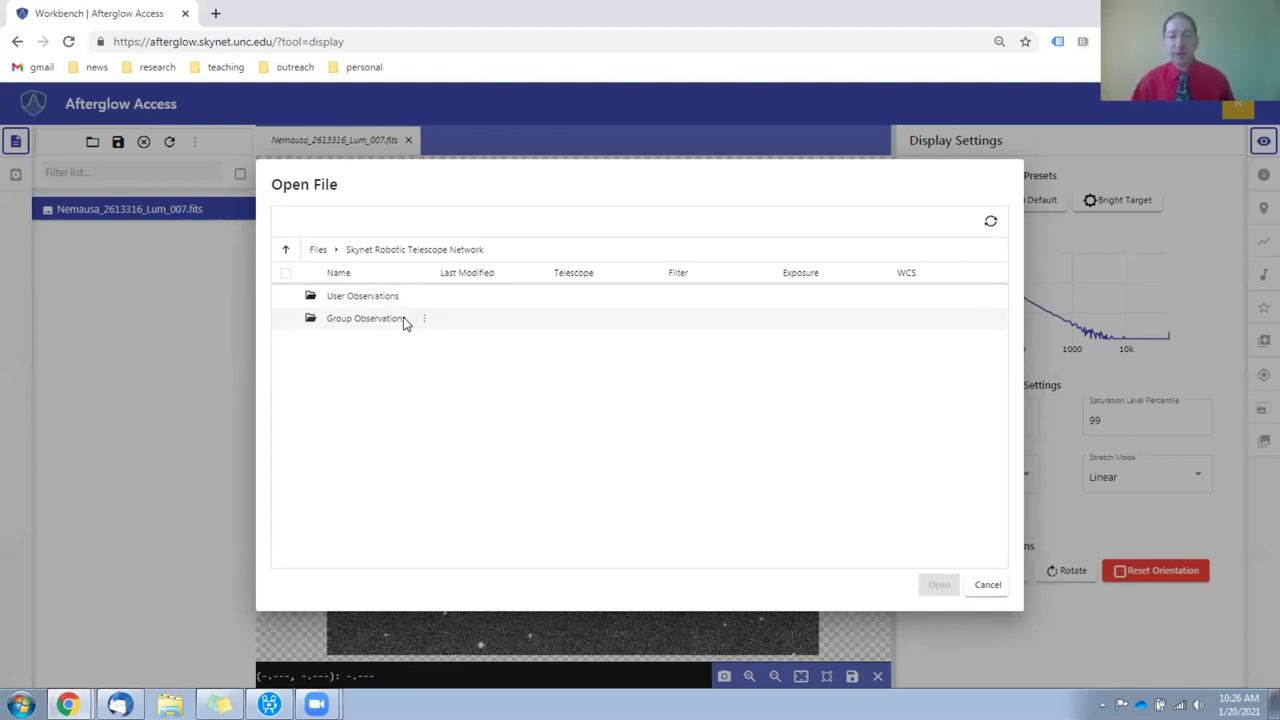
# Step: Browse the Sample files down to Astro 101 Lab, Lab 4 - Parallax, Asteroid - Spring 2018, parallax, and close the file browser without opening anything
pyautogui.click(318, 249)
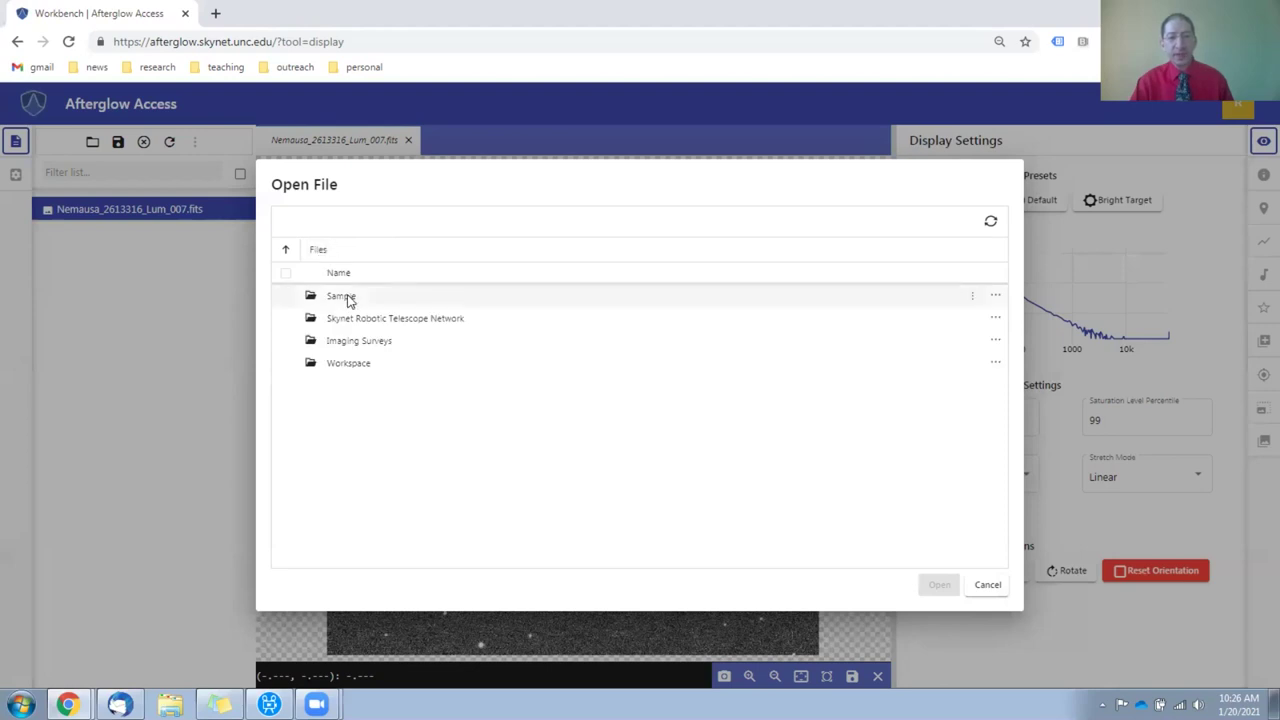
pyautogui.click(340, 296)
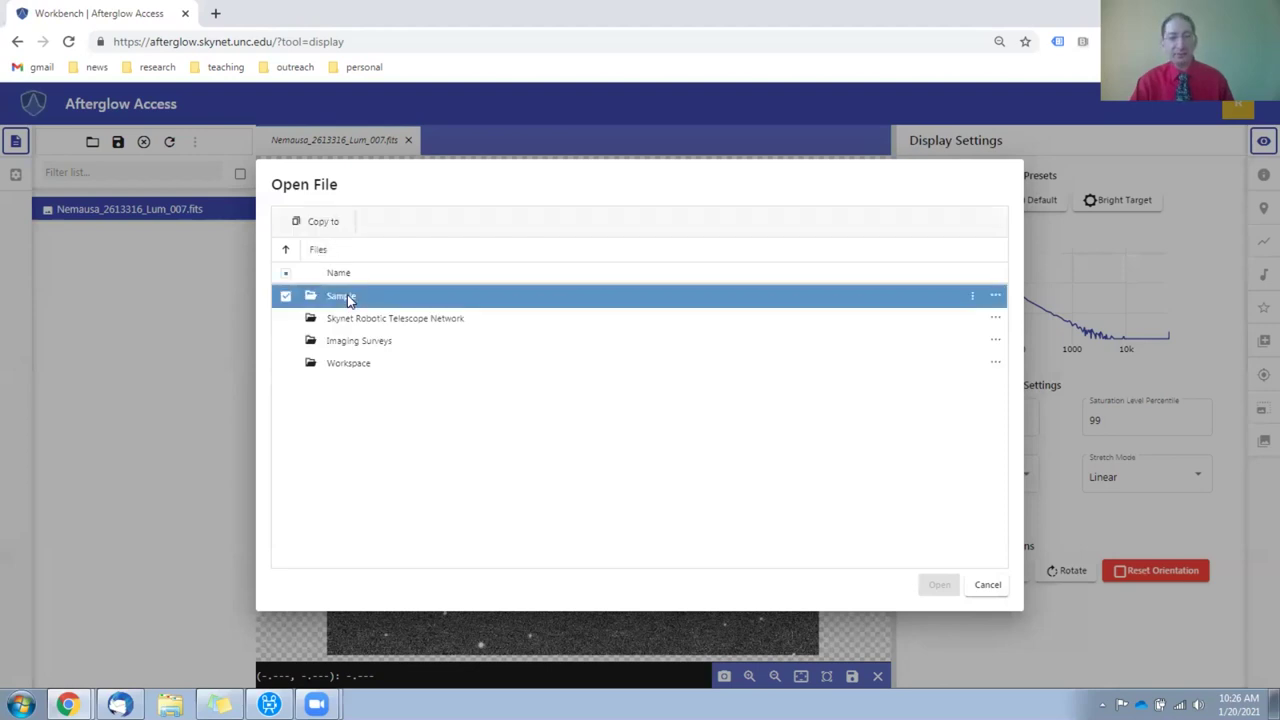
pyautogui.doubleClick(348, 298)
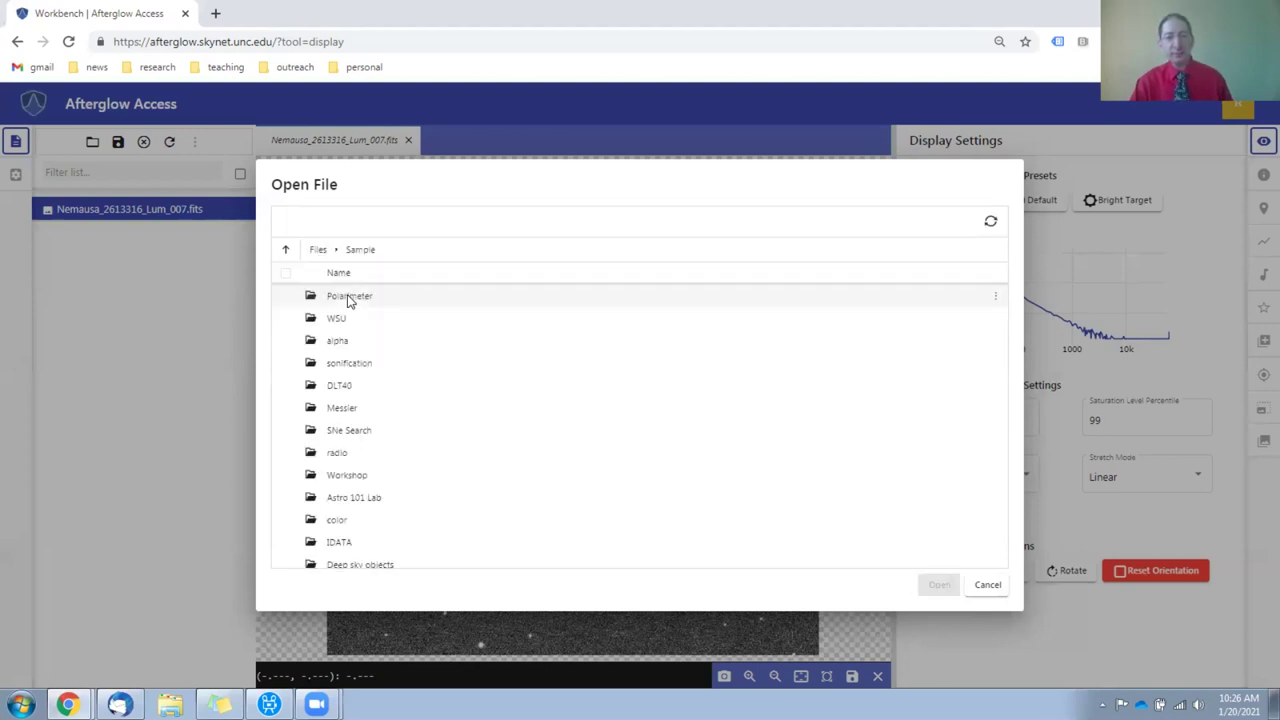
pyautogui.doubleClick(369, 501)
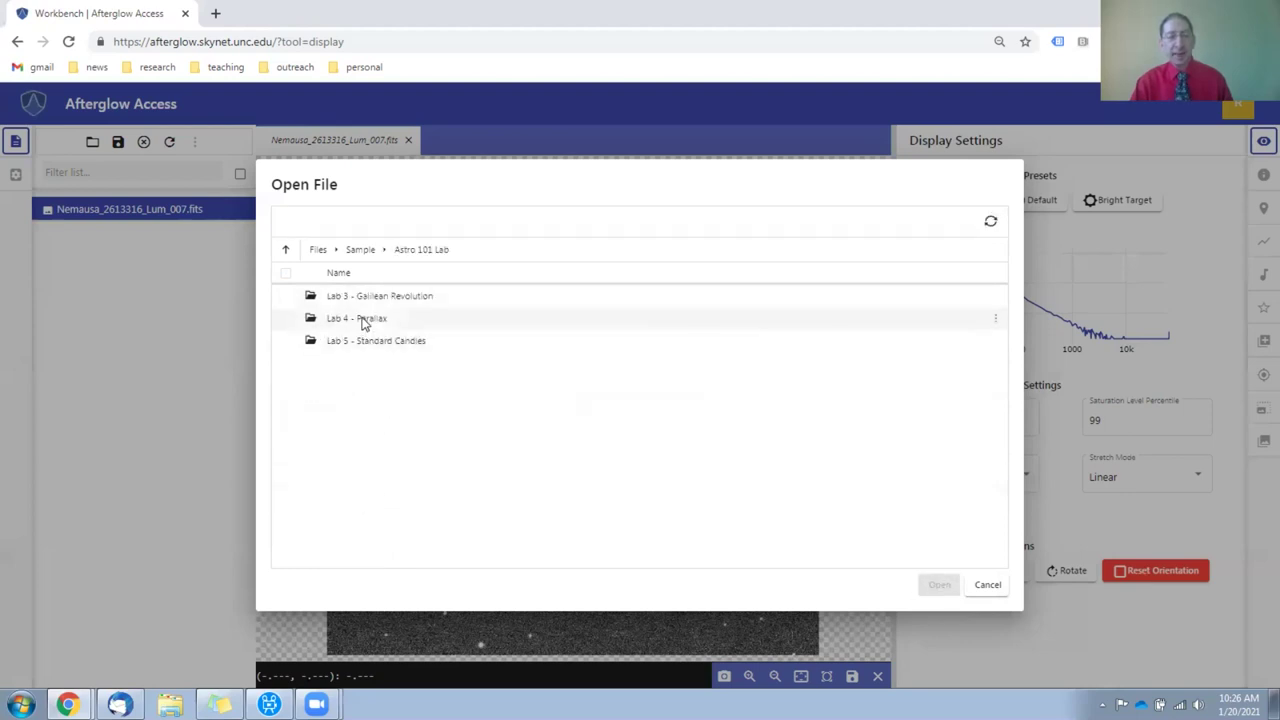
pyautogui.doubleClick(364, 320)
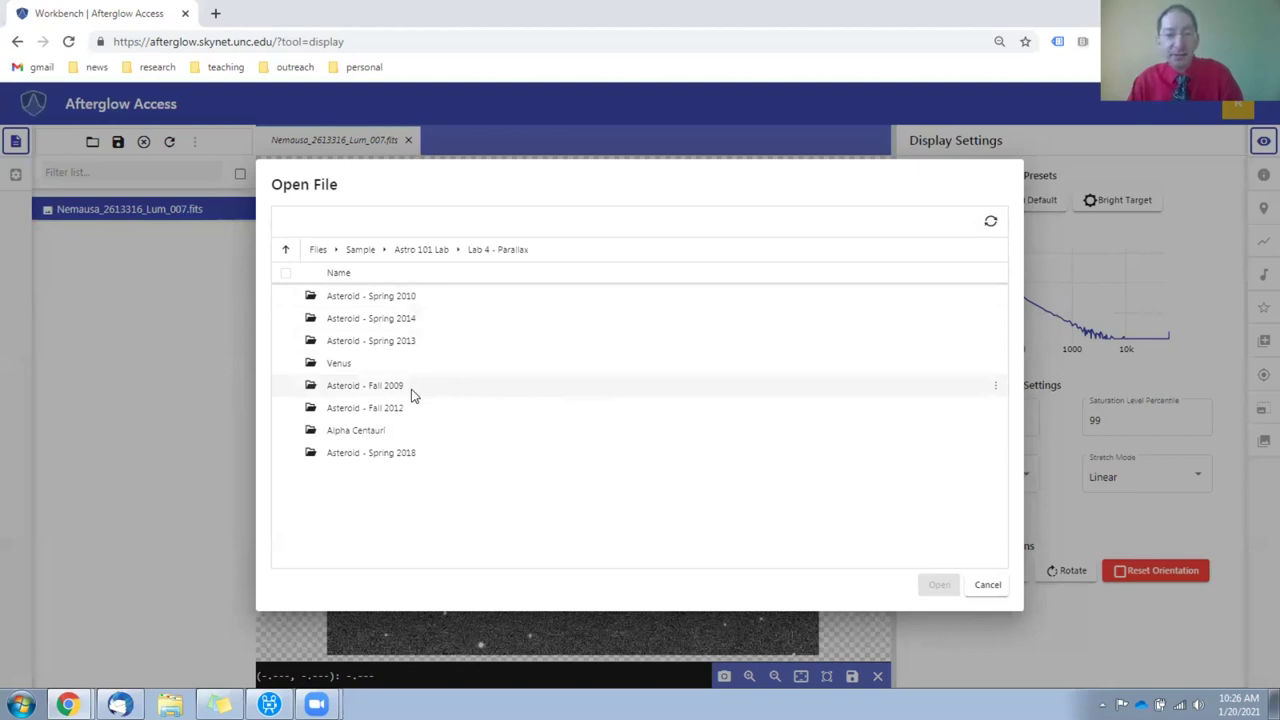
pyautogui.doubleClick(391, 455)
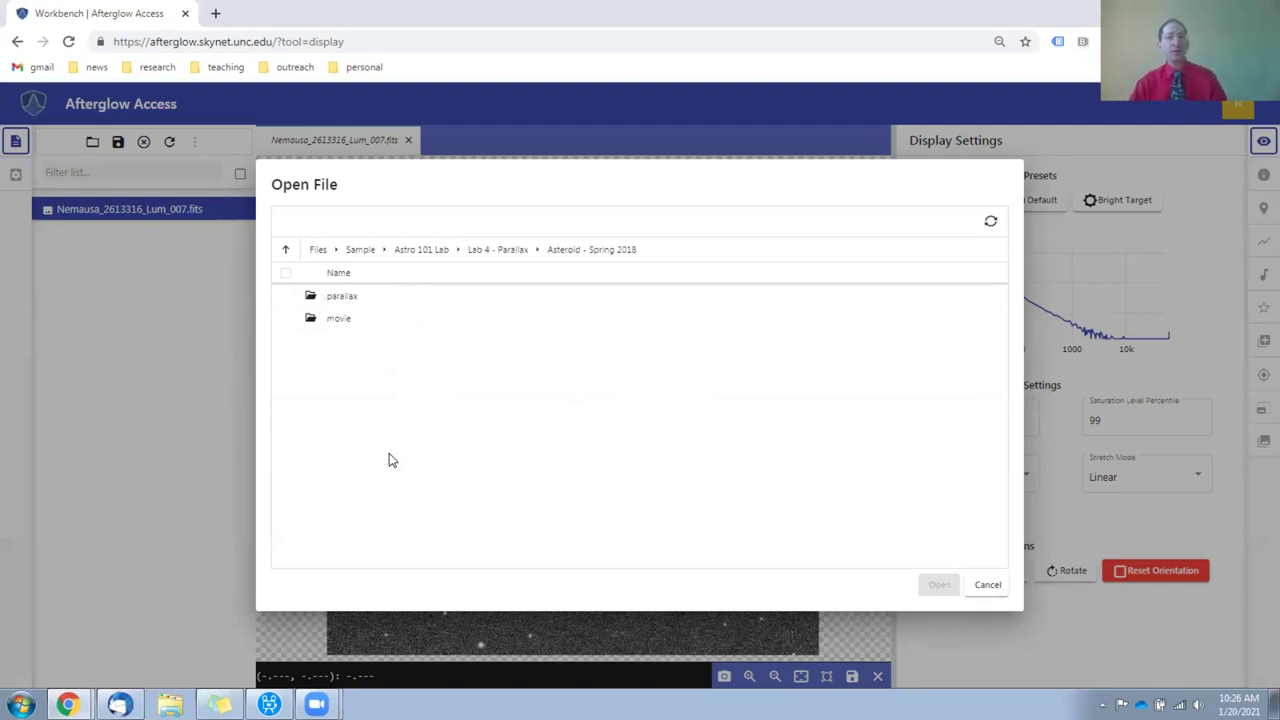
pyautogui.doubleClick(350, 303)
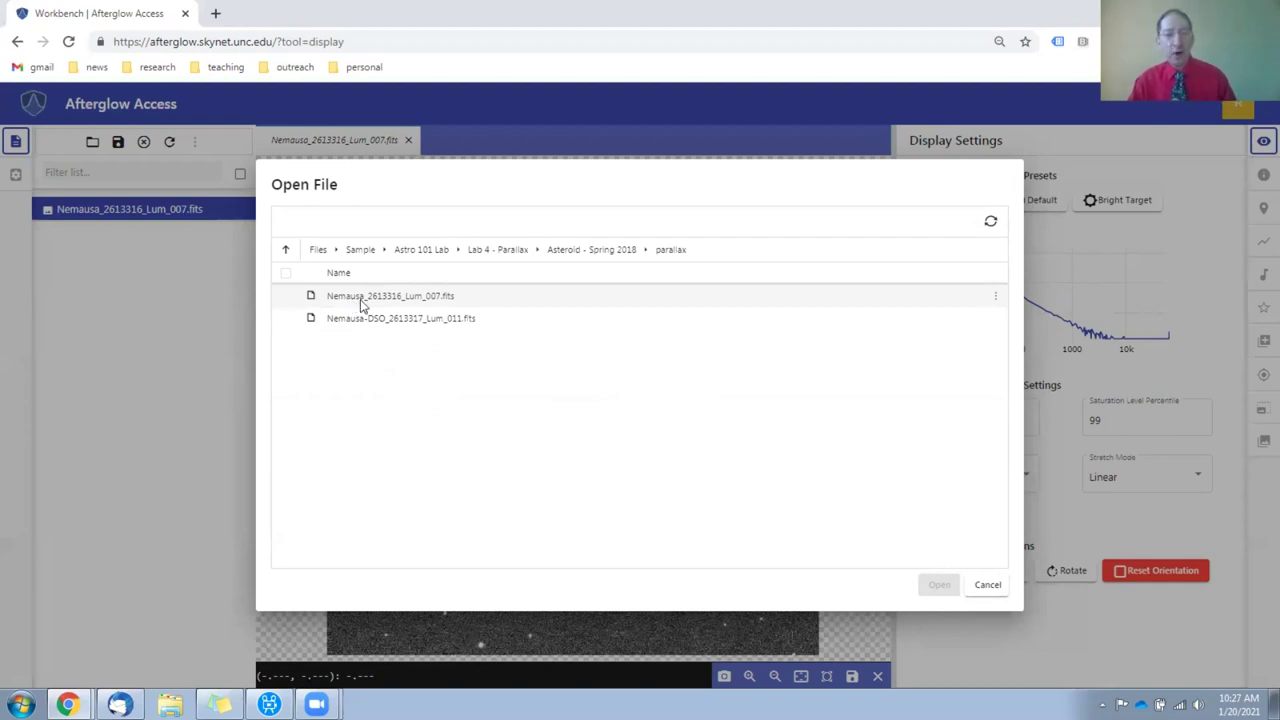
pyautogui.click(987, 588)
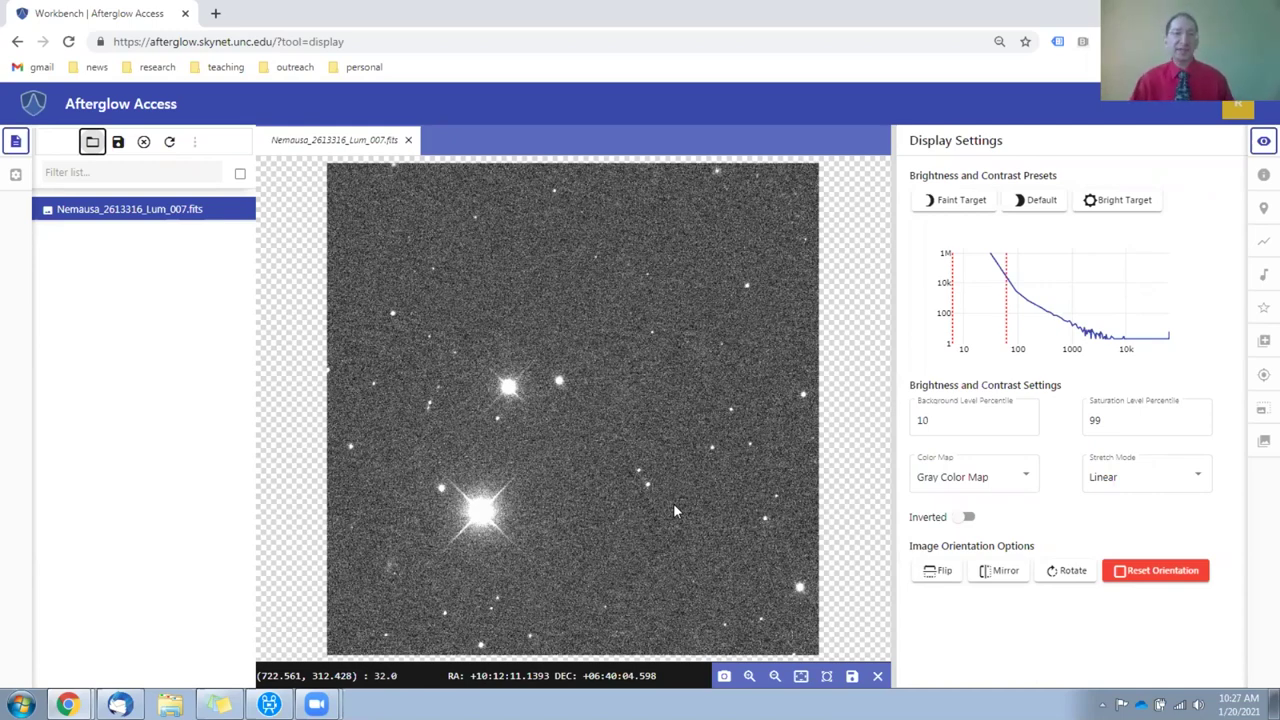
# Step: Import the DSS catalog image using the intended pointing as centre and split it into a viewer below the Nemausa image
pyautogui.click(15, 178)
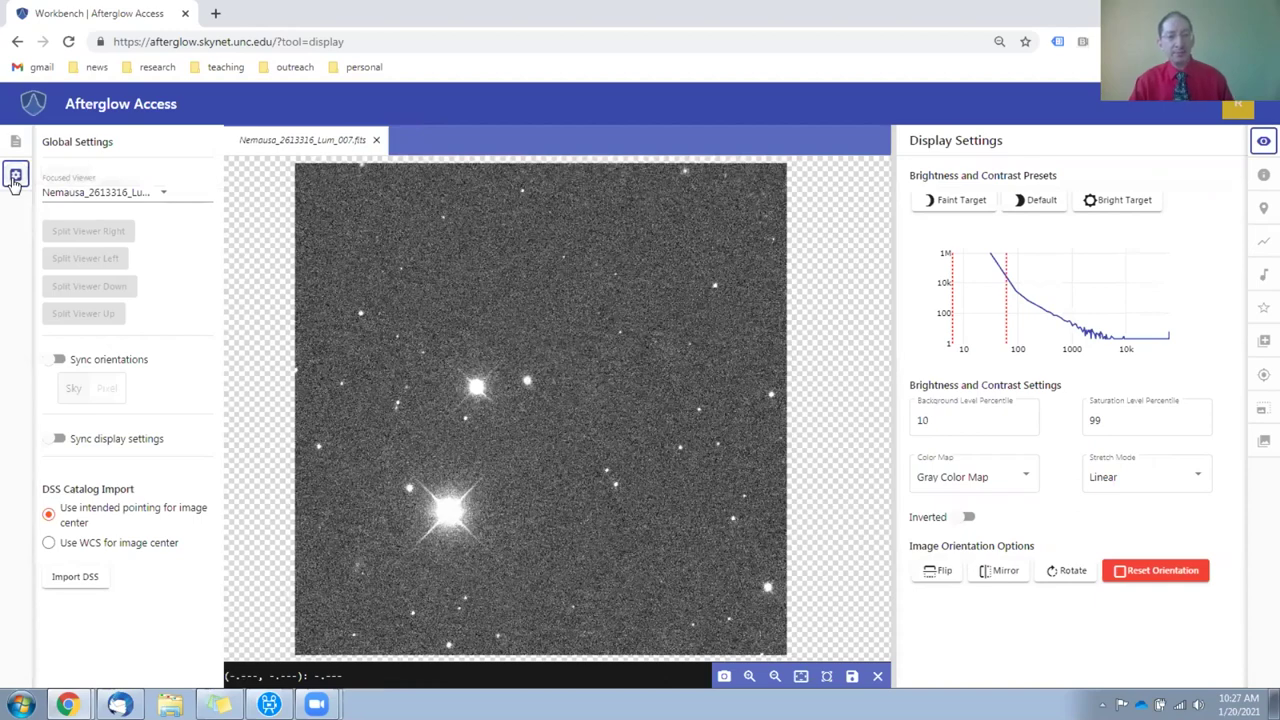
pyautogui.click(88, 576)
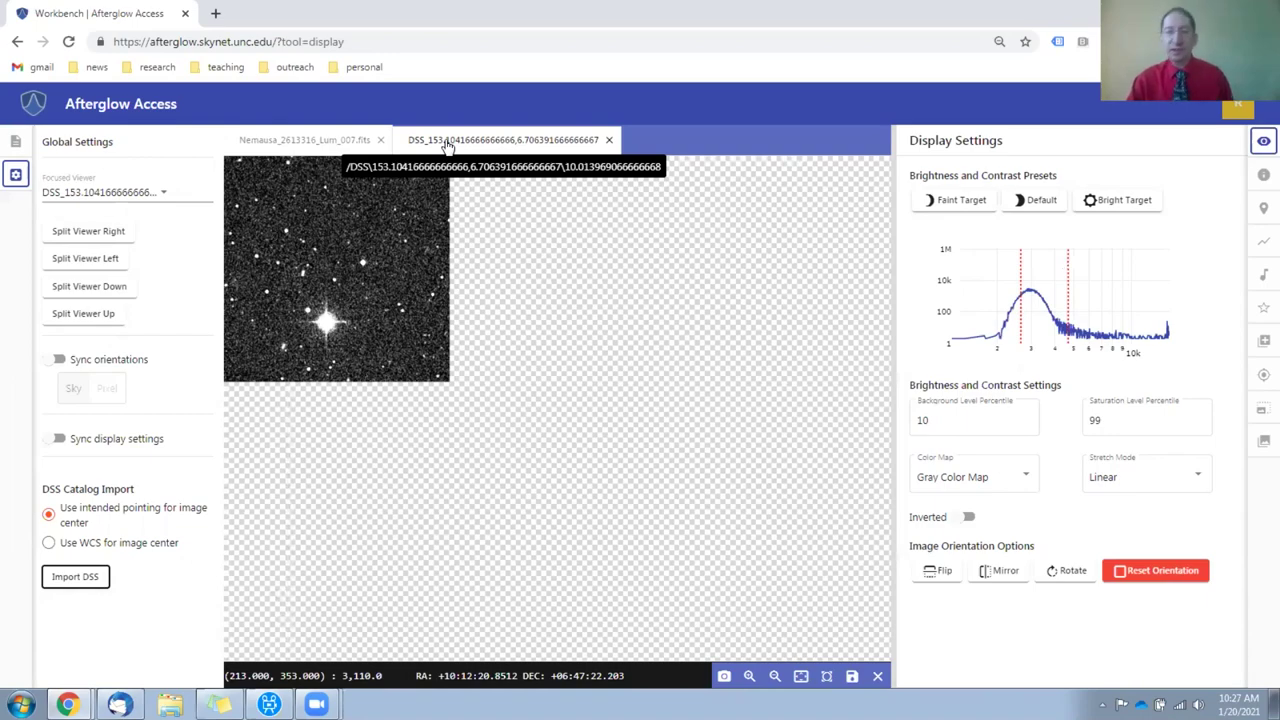
pyautogui.rightClick(447, 146)
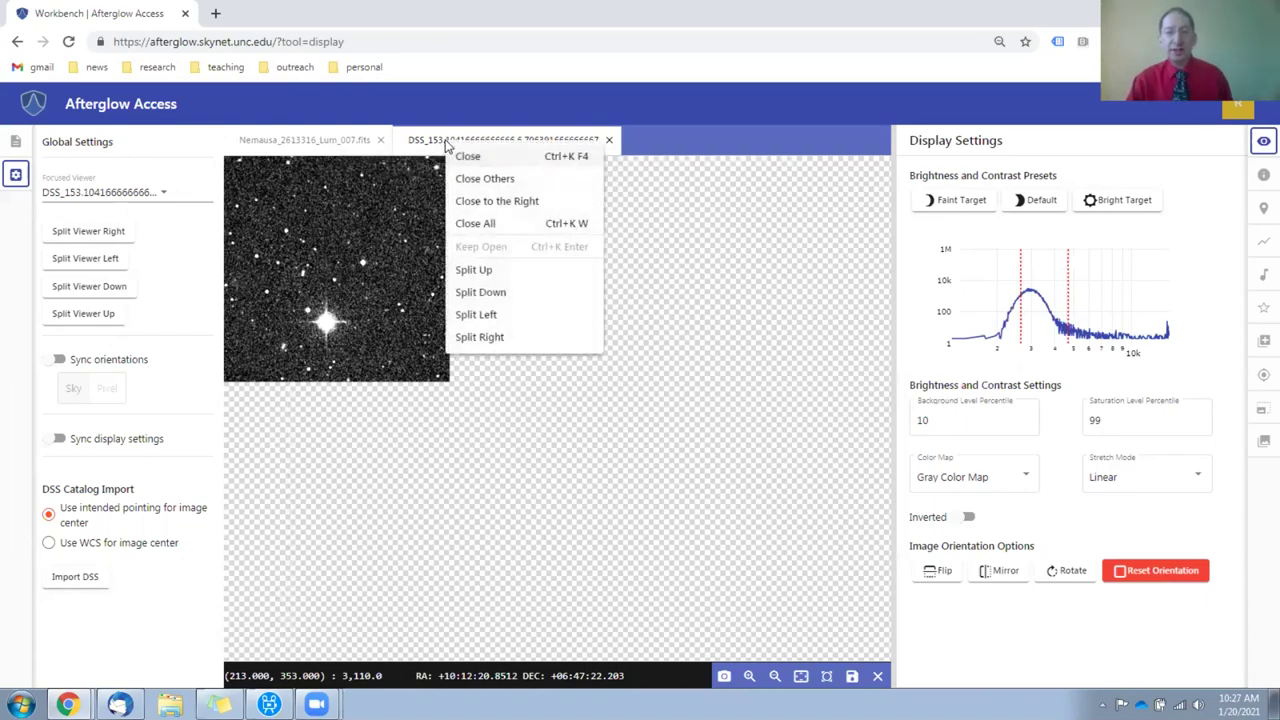
pyautogui.click(481, 292)
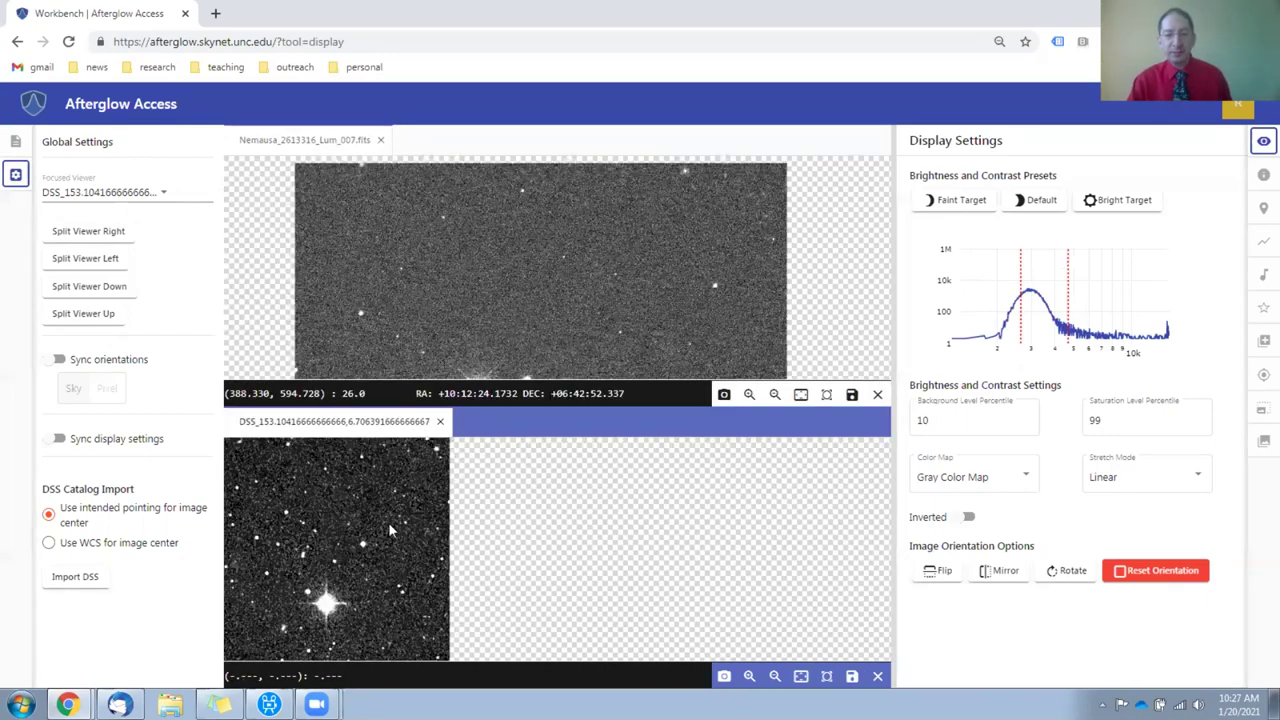
# Step: Synchronize the orientations of the Nemausa and DSS images by sky position
pyautogui.moveTo(339, 506); pyautogui.dragTo(561, 504)
pyautogui.scroll(-1, 561, 504)
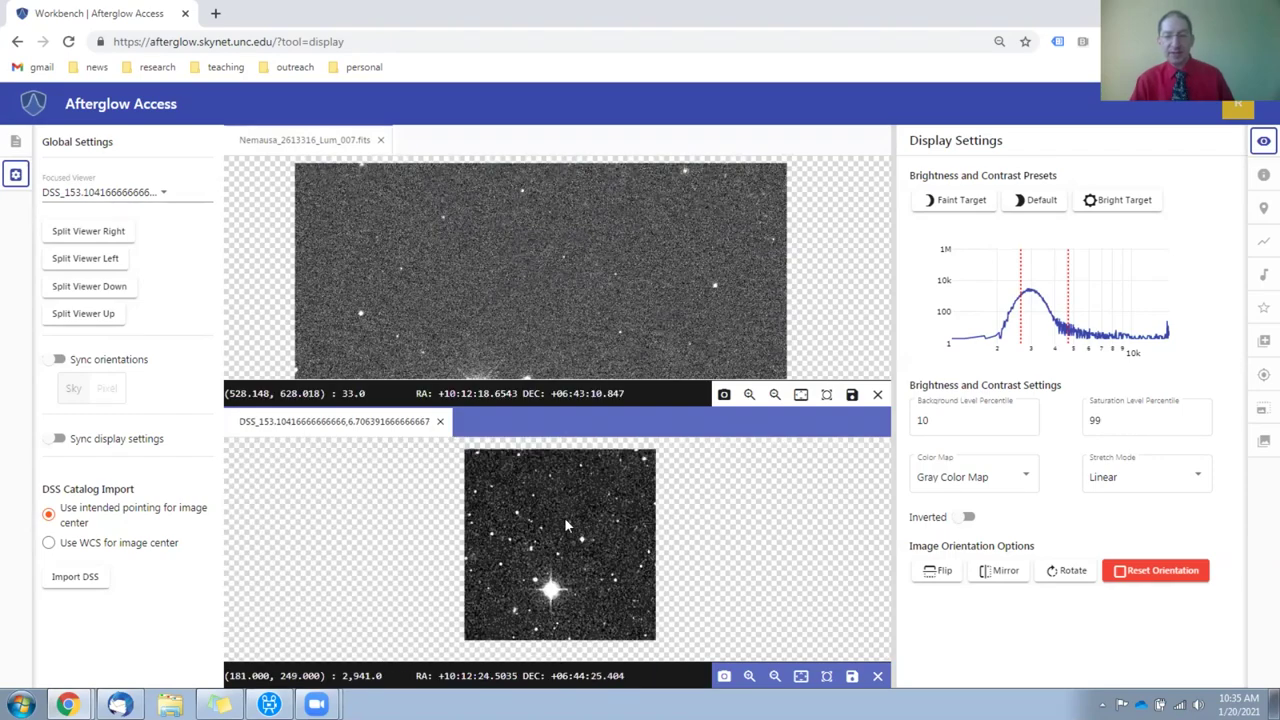
pyautogui.scroll(-4, 428, 305)
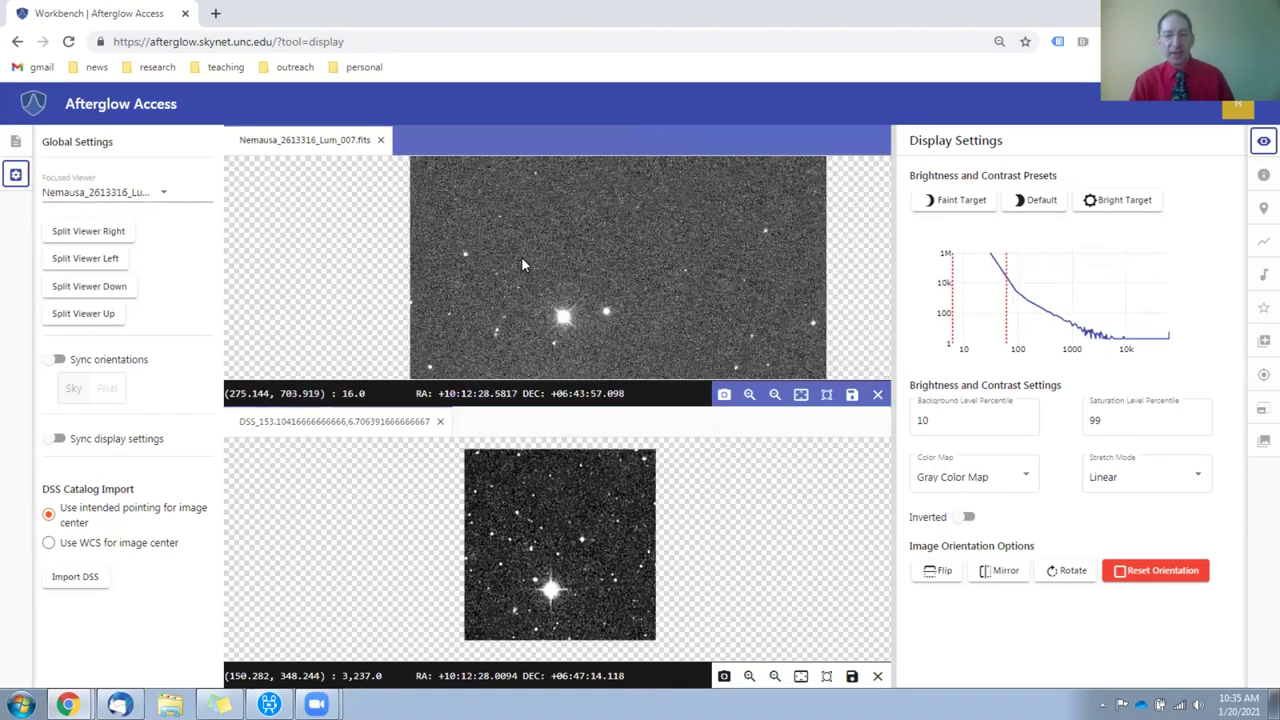
pyautogui.scroll(-2, 575, 258)
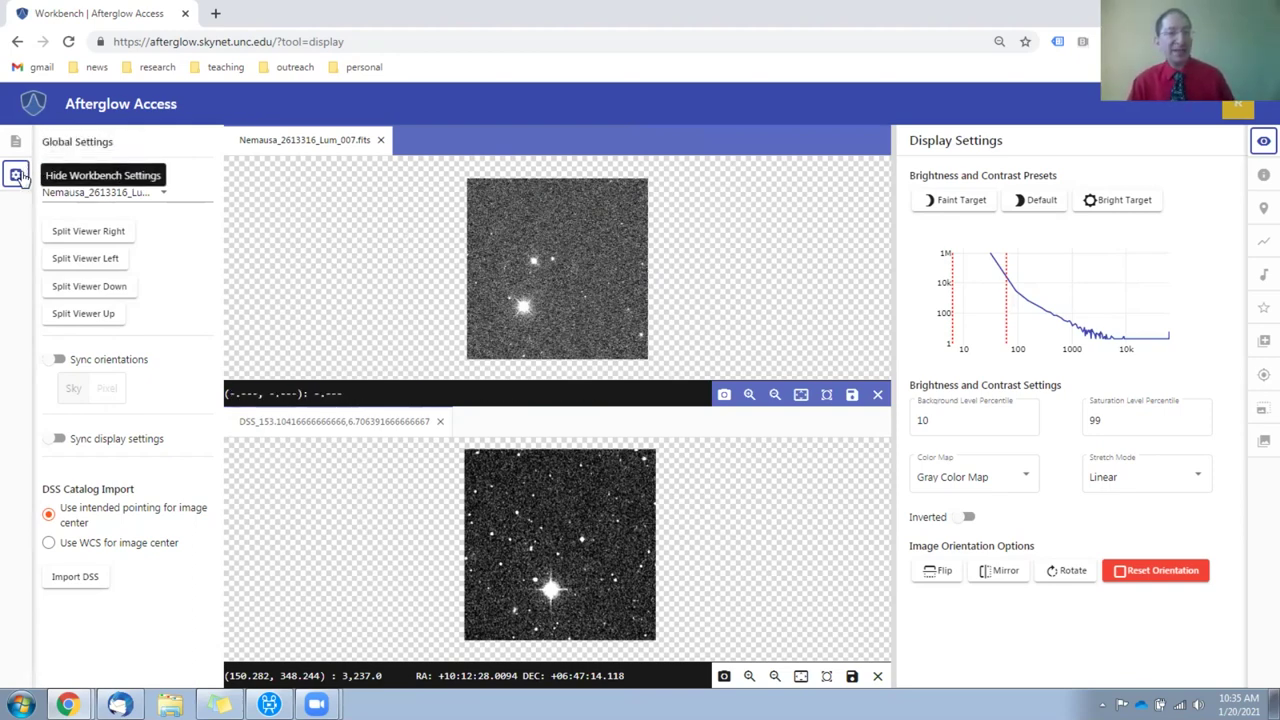
pyautogui.click(51, 362)
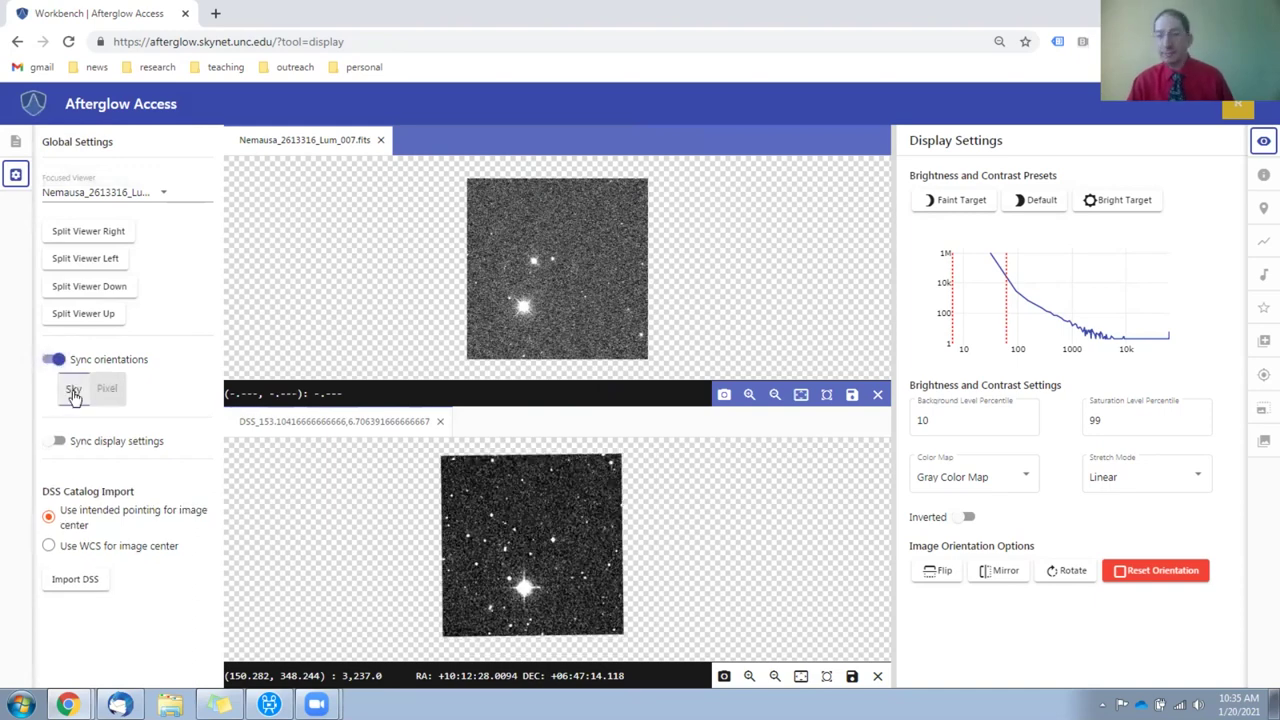
# Step: Switch to custom markers and turn on centroid clicks for marking stars in the two aligned images
pyautogui.moveTo(479, 520); pyautogui.dragTo(506, 574)
pyautogui.scroll(5, 510, 570)
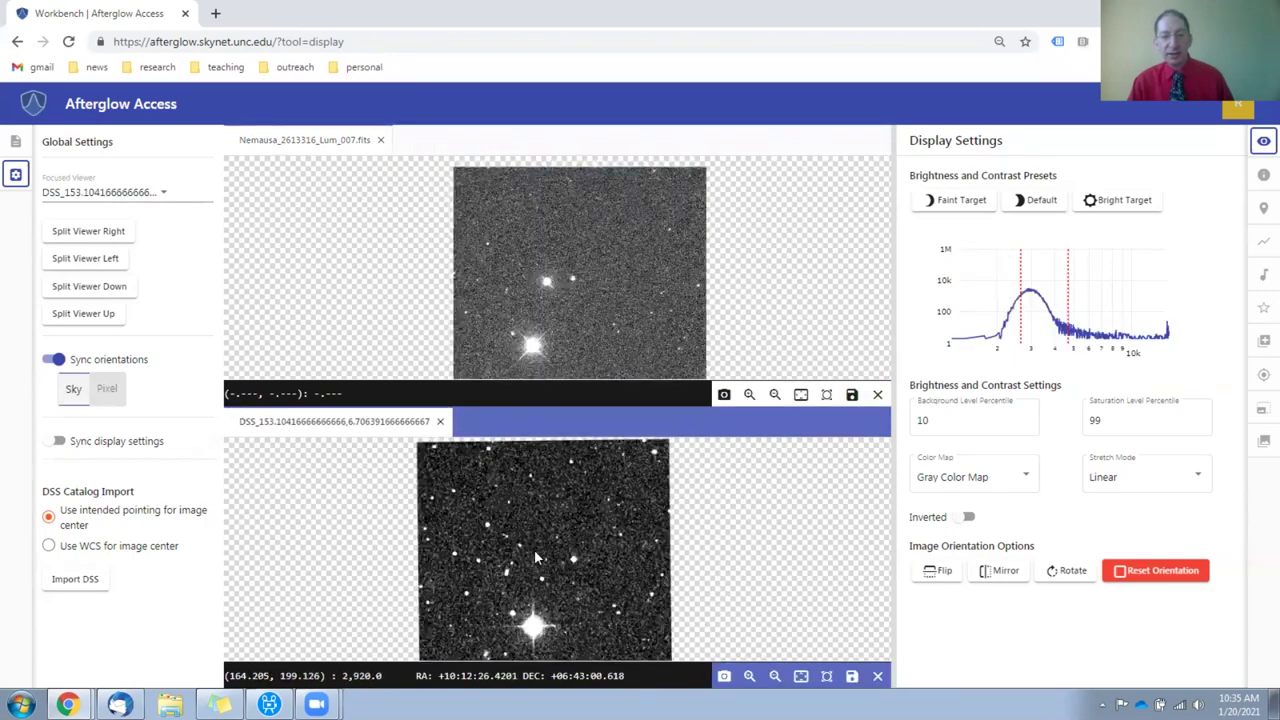
pyautogui.scroll(2, 530, 565)
pyautogui.moveTo(528, 568); pyautogui.dragTo(506, 499)
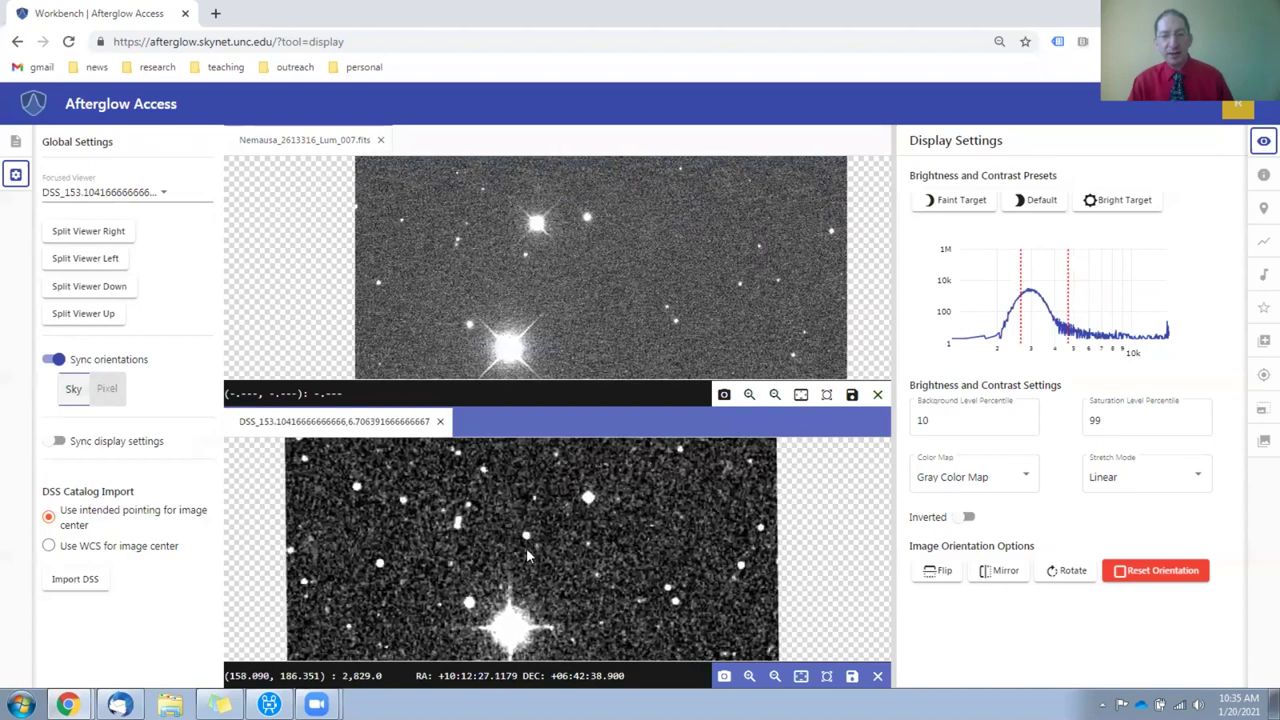
pyautogui.scroll(1, 526, 548)
pyautogui.moveTo(526, 548); pyautogui.dragTo(523, 533)
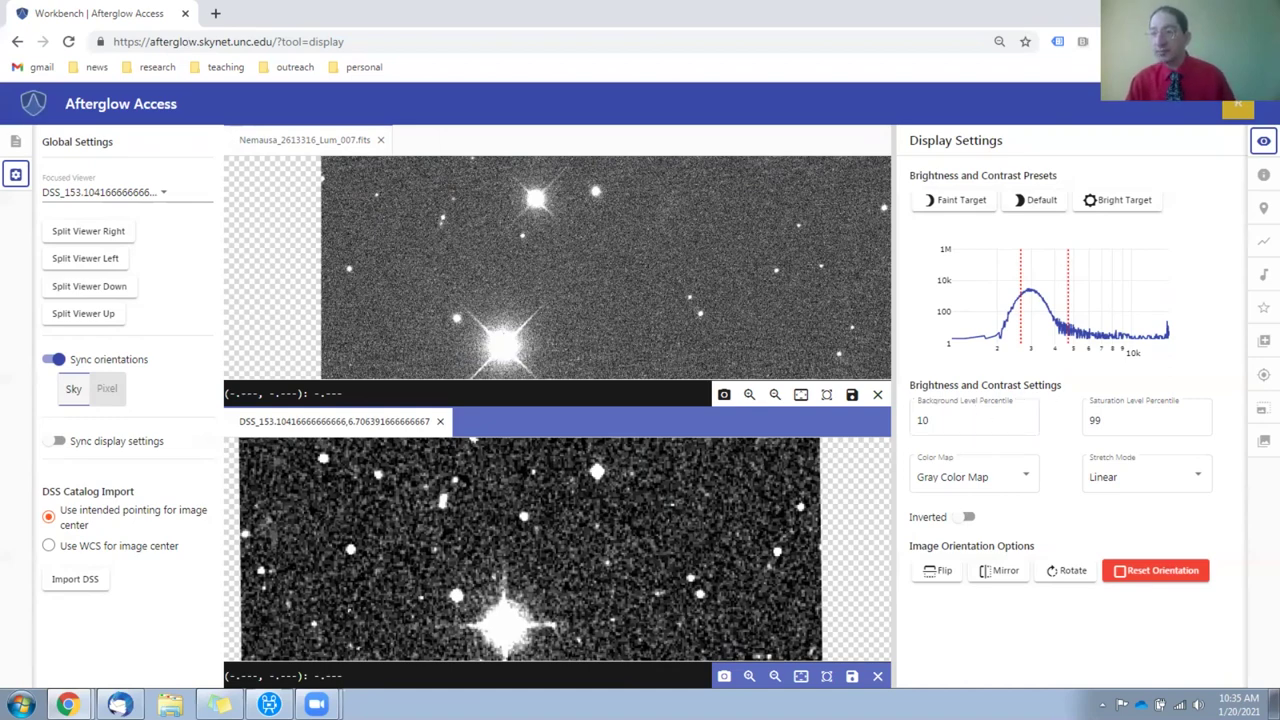
pyautogui.click(1263, 208)
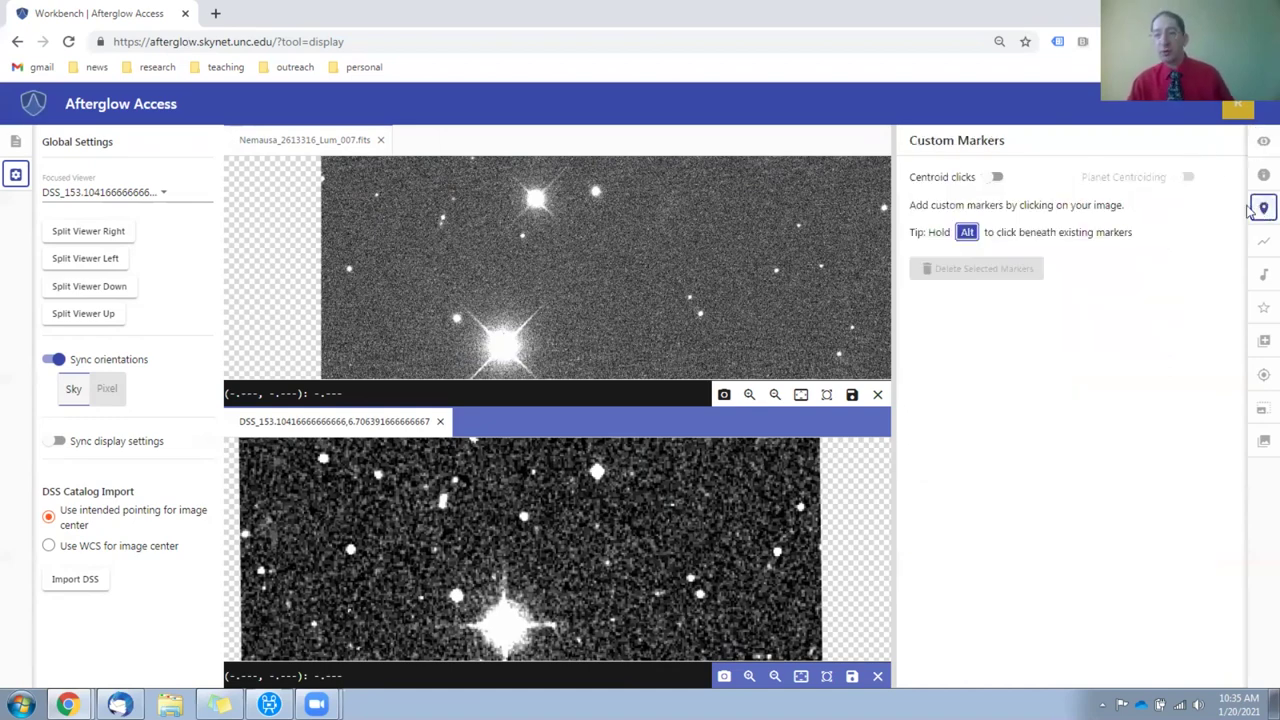
pyautogui.click(990, 182)
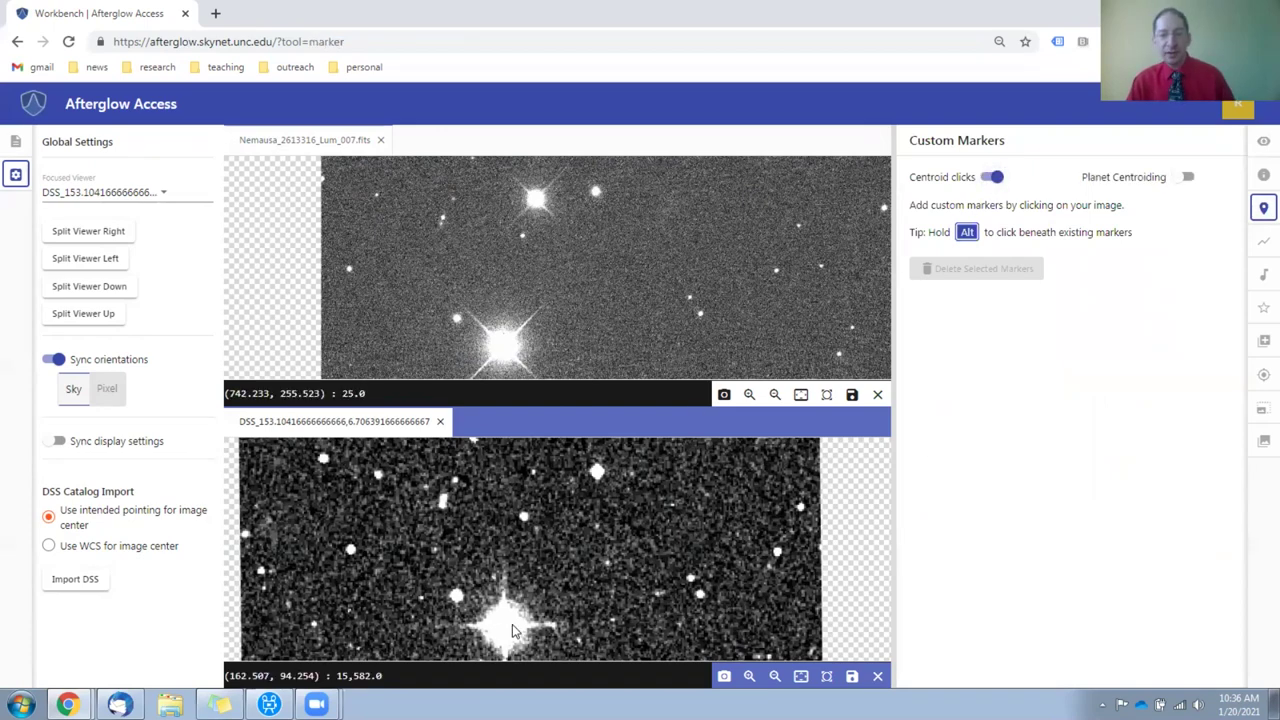
# Step: Mark three matching stars in the DSS and Nemausa images, from beside the brightest star up toward the upper centre
pyautogui.click(477, 590)
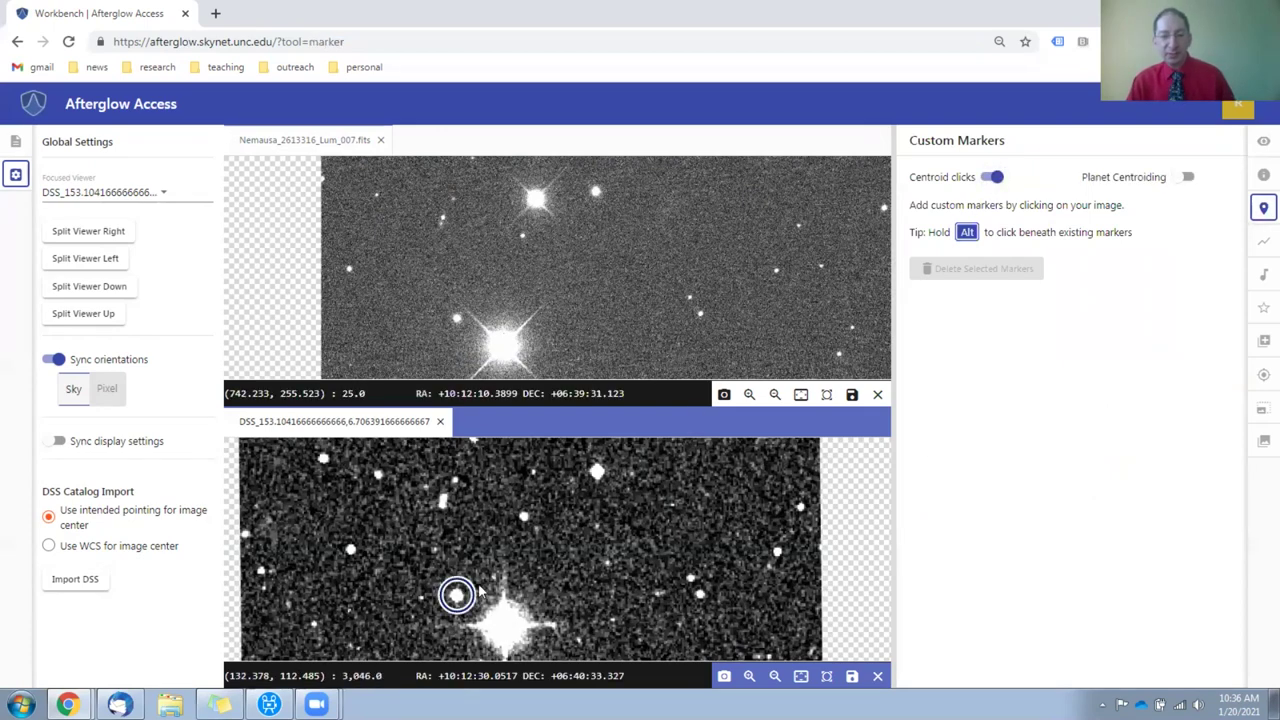
pyautogui.click(527, 518)
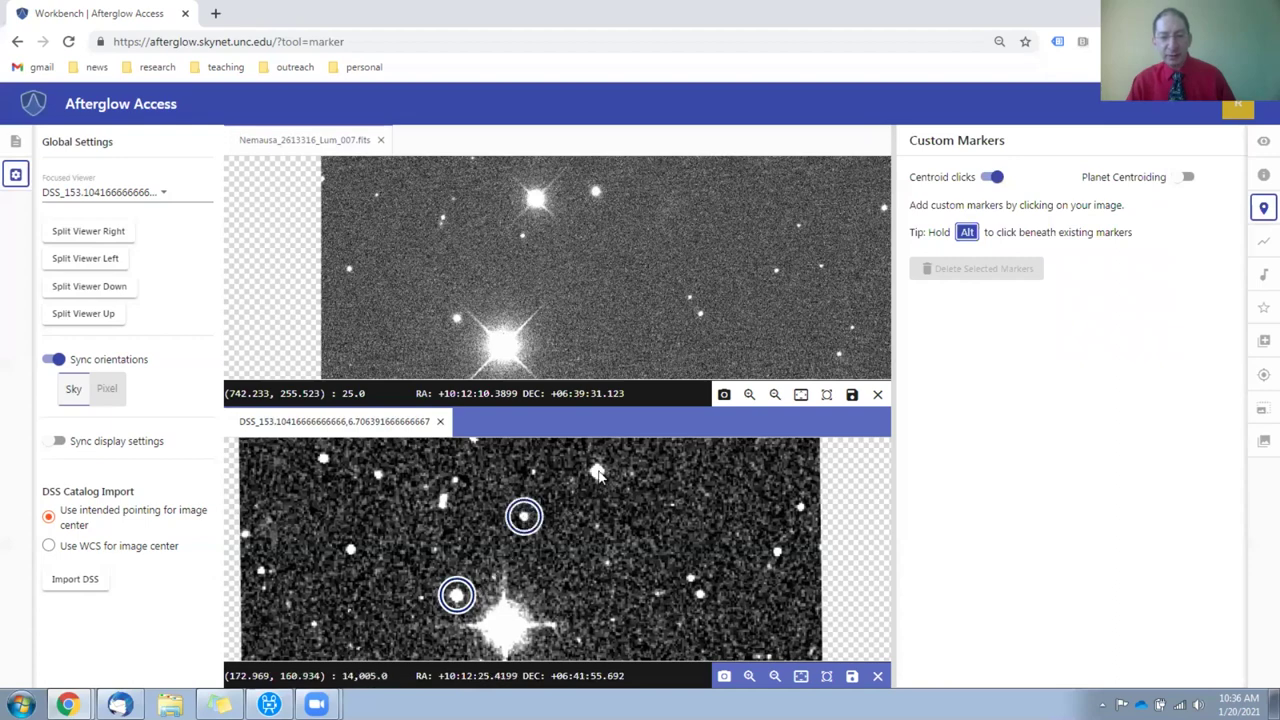
pyautogui.click(598, 475)
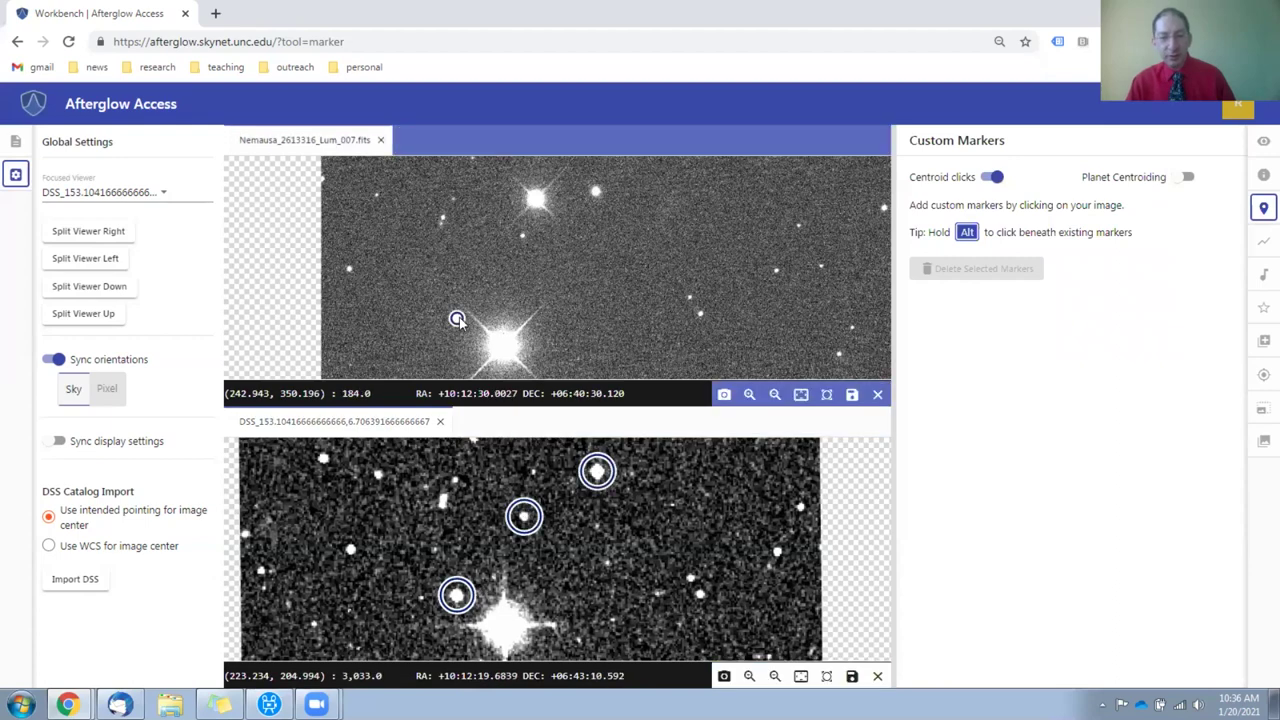
pyautogui.click(520, 237)
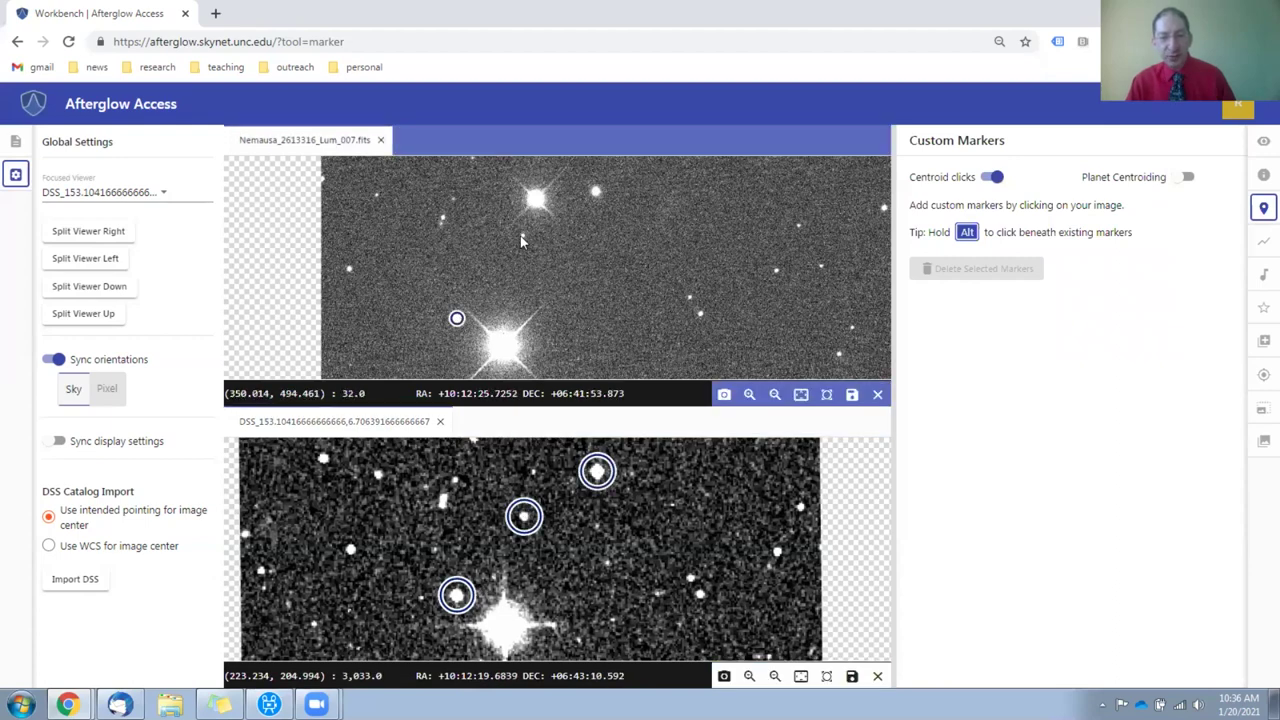
pyautogui.click(594, 196)
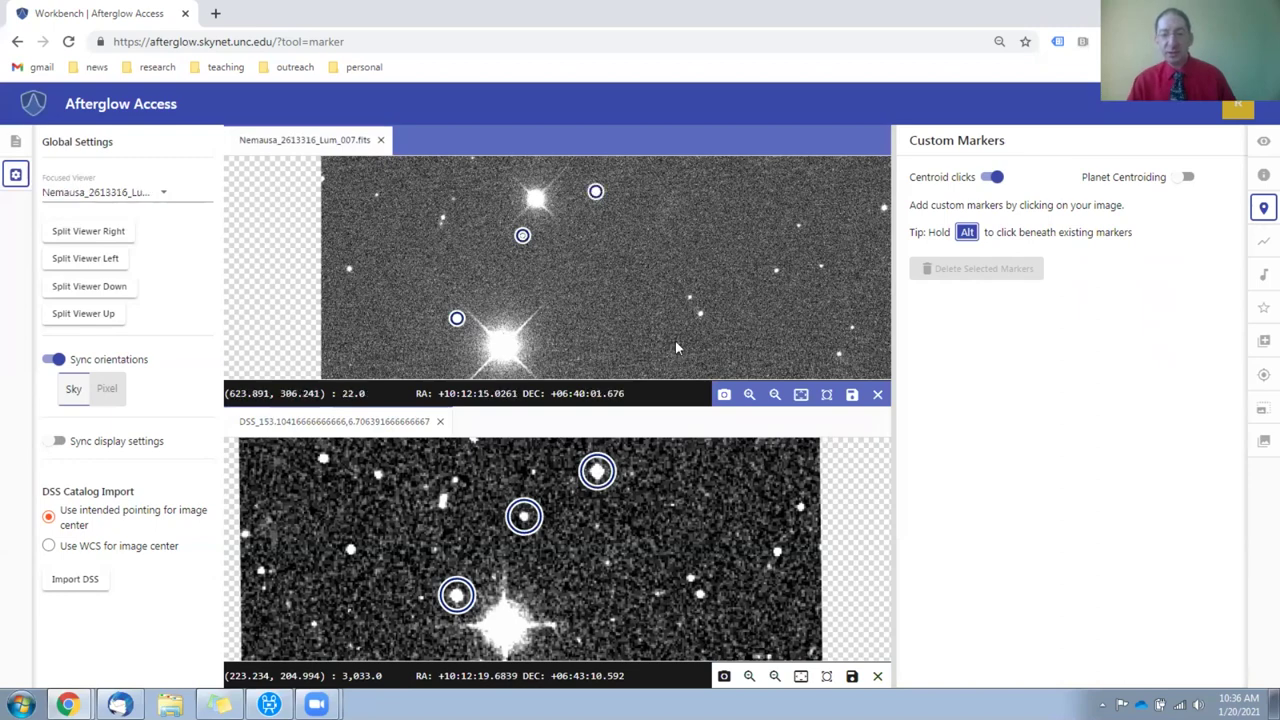
# Step: Mark the two matching stars to the right of the brightest star in both the DSS and Nemausa images
pyautogui.click(713, 596)
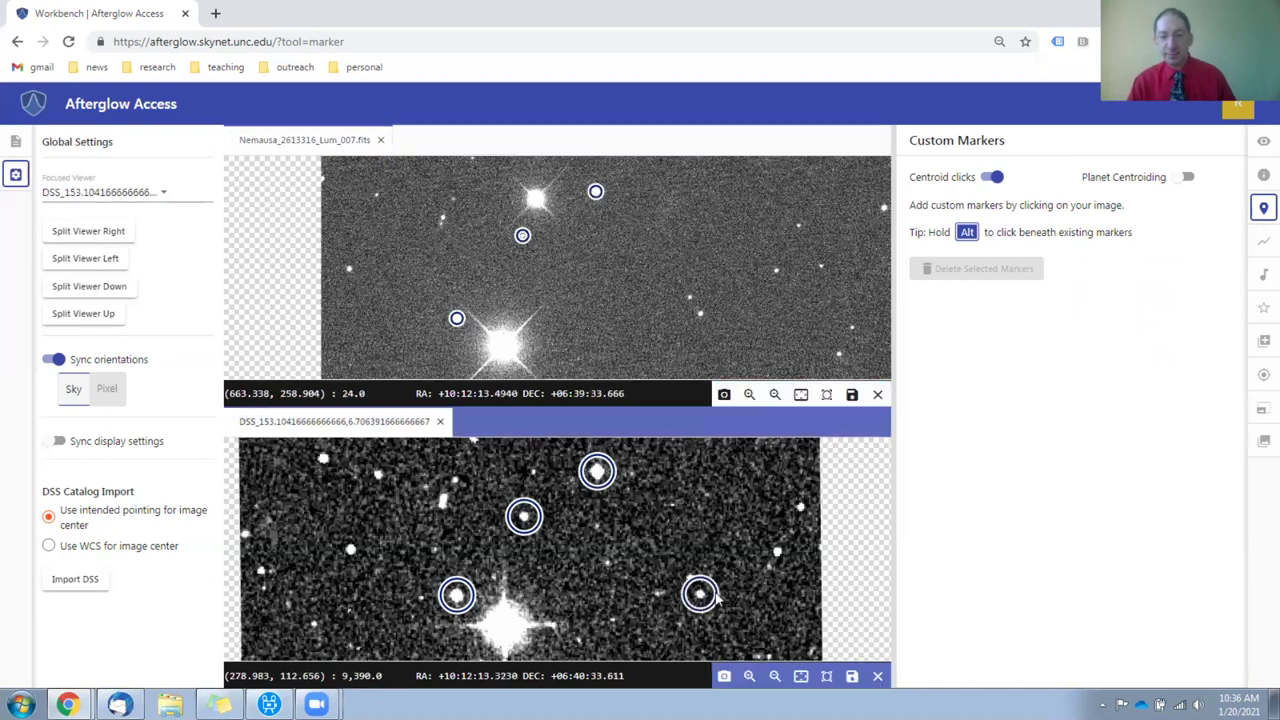
pyautogui.click(777, 553)
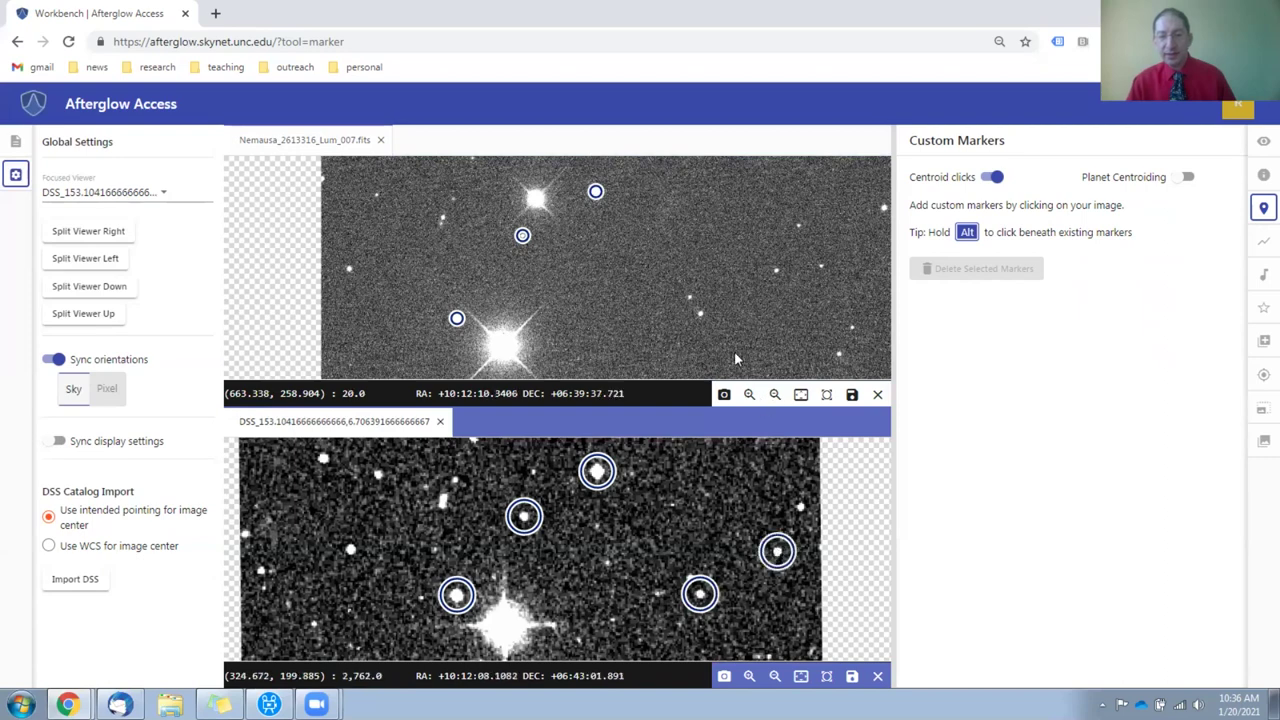
pyautogui.click(701, 314)
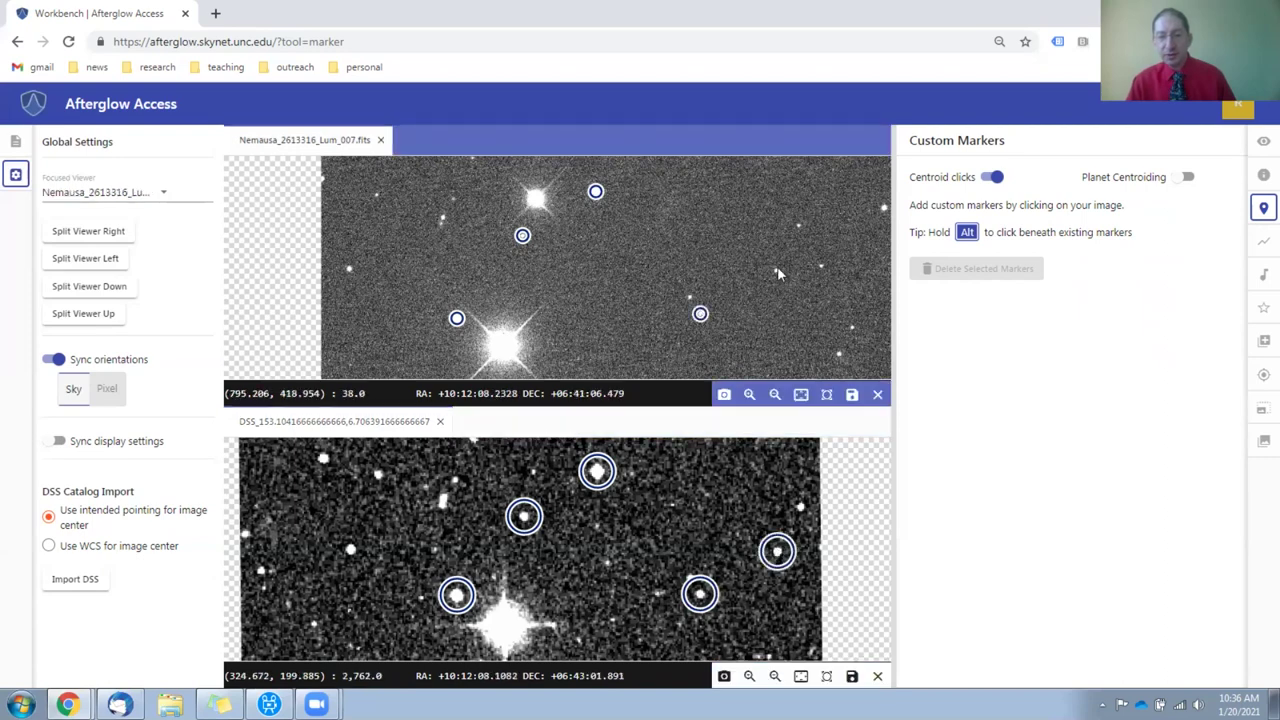
pyautogui.click(777, 270)
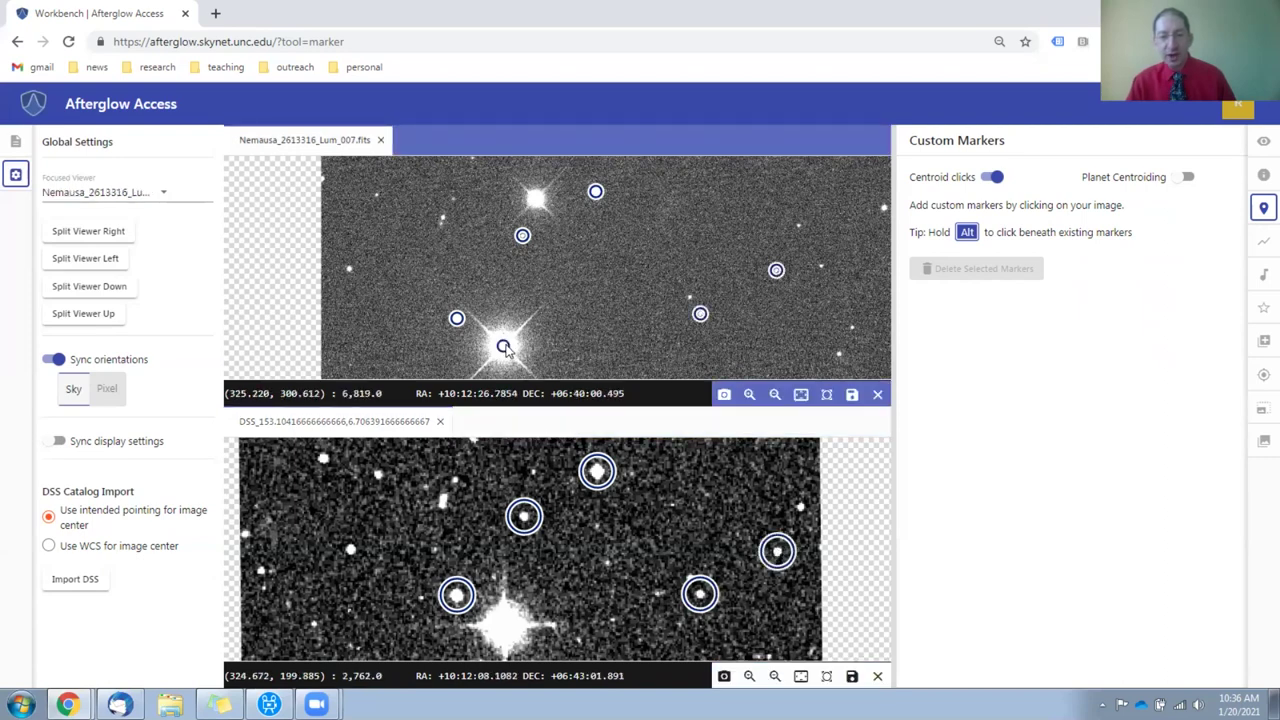
# Step: Mark the brightest star and the faint star at the upper left of it in both images
pyautogui.click(504, 347)
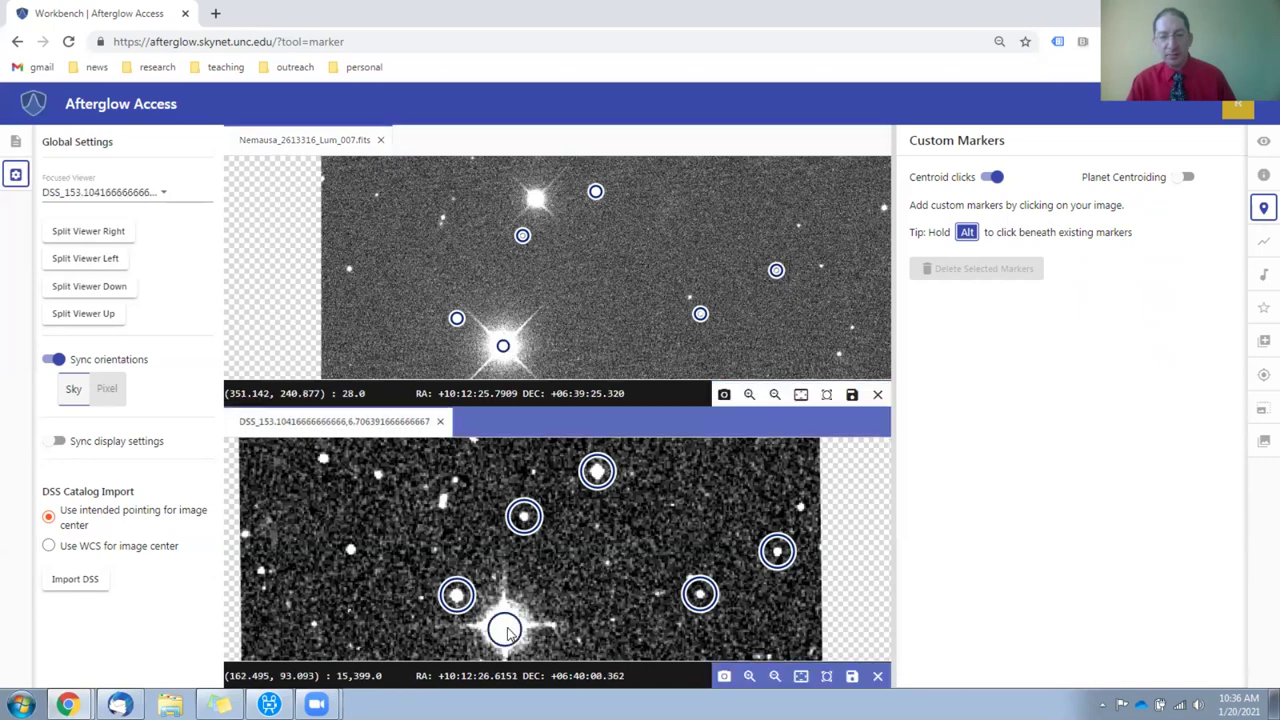
pyautogui.click(455, 484)
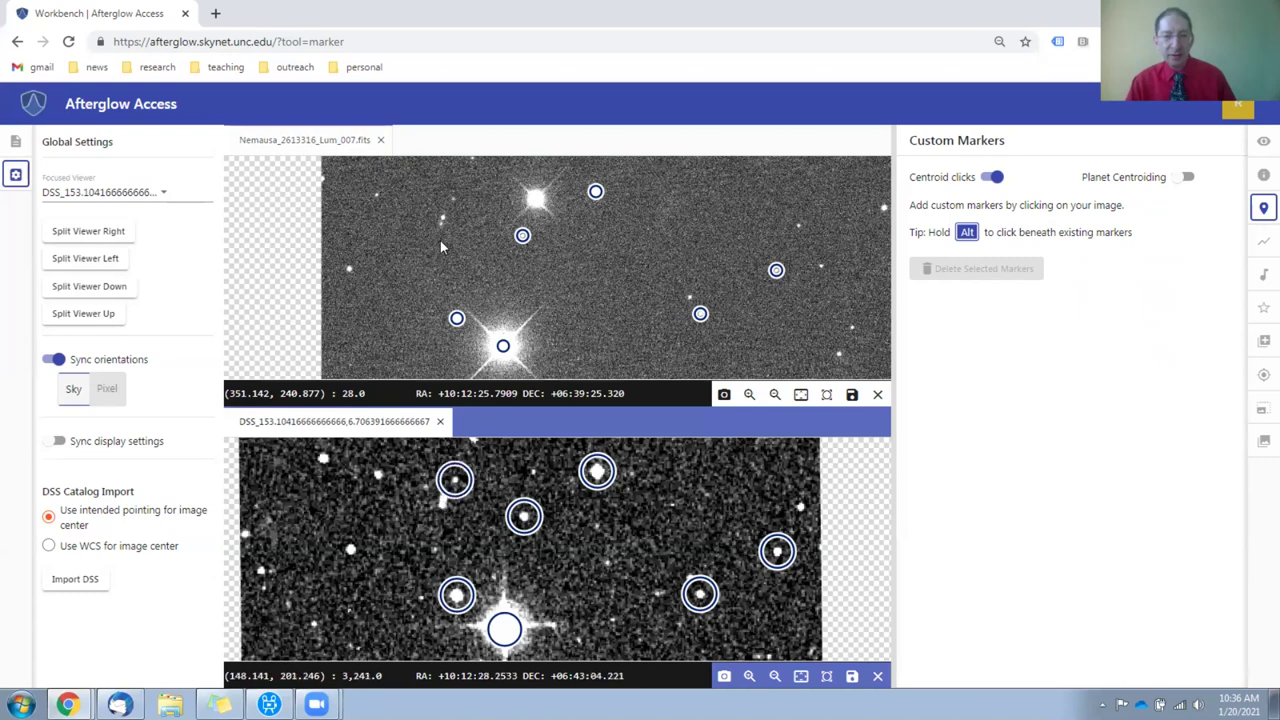
pyautogui.click(452, 199)
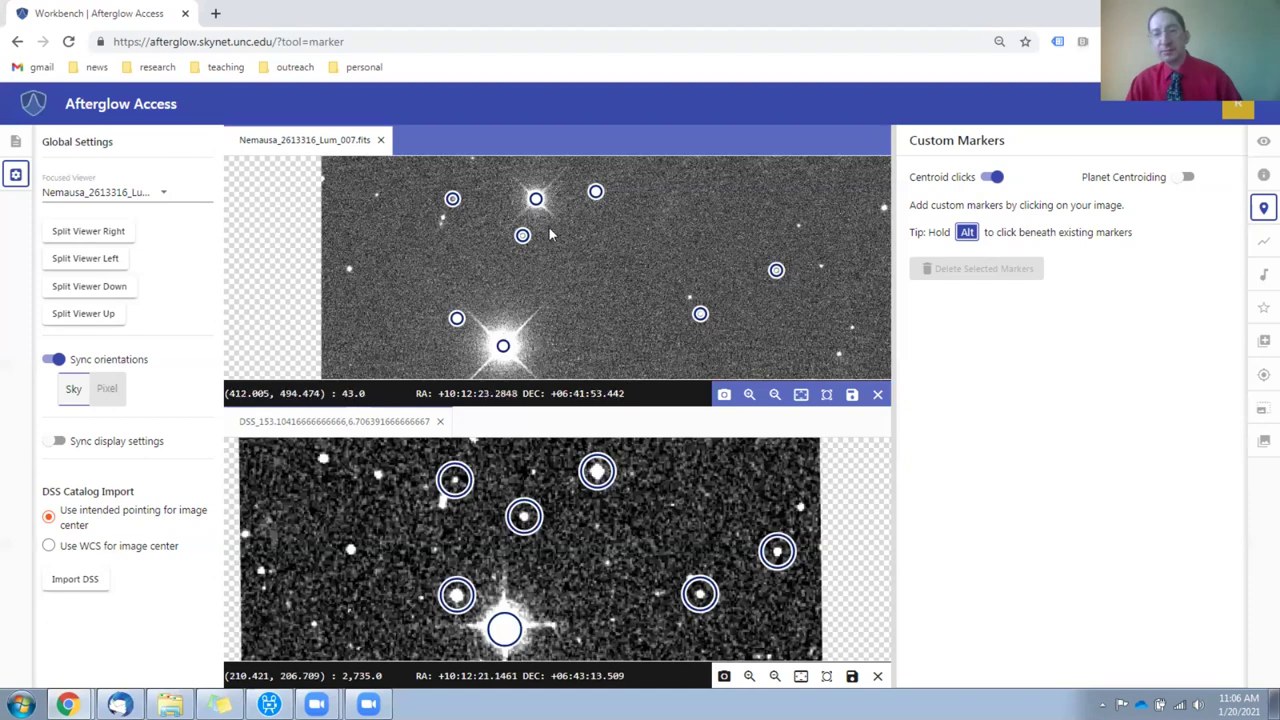
# Step: Label the marker on the bright object in the Nemausa image that has no DSS counterpart as "Asteroid"
pyautogui.click(536, 199)
pyautogui.click(943, 310)
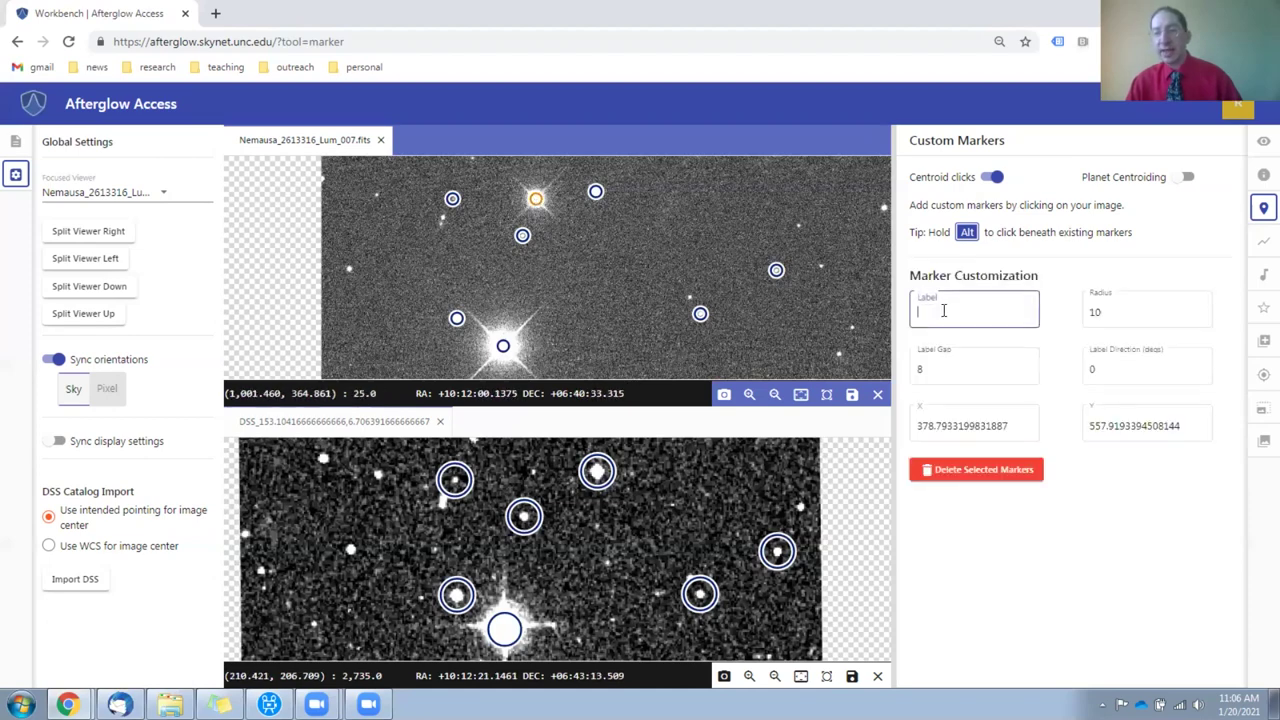
pyautogui.write('Asteroid')
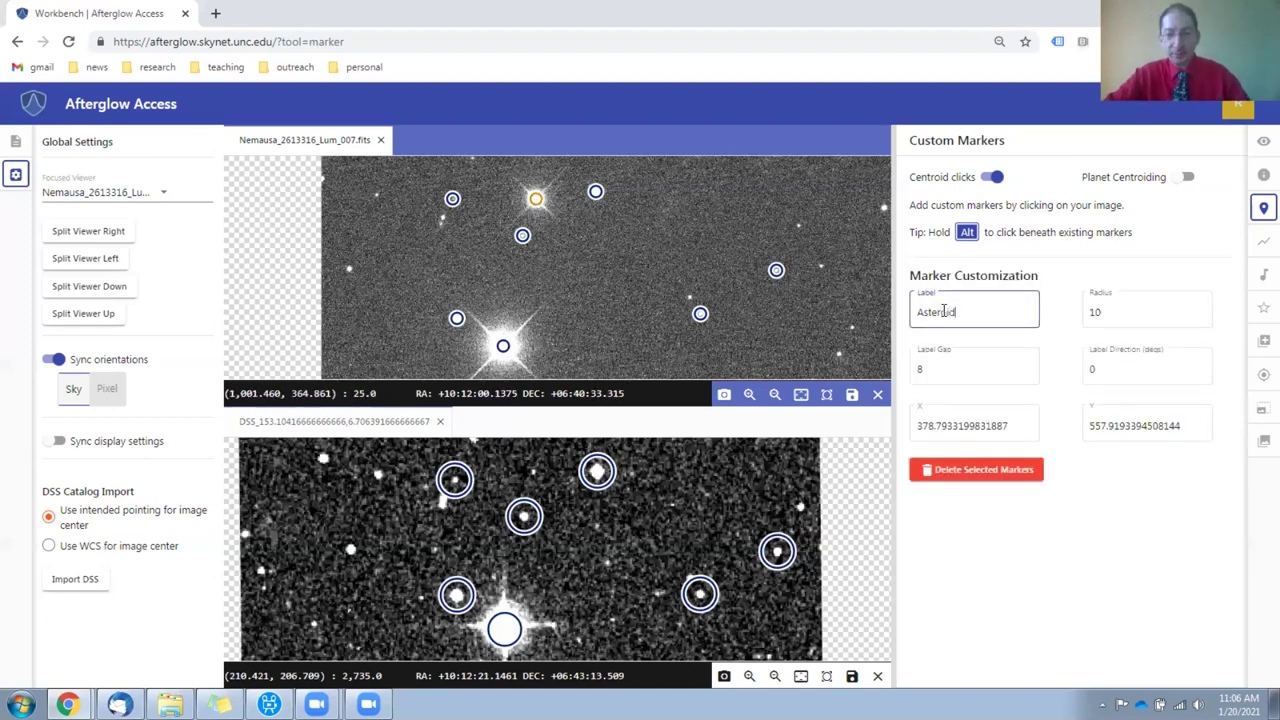